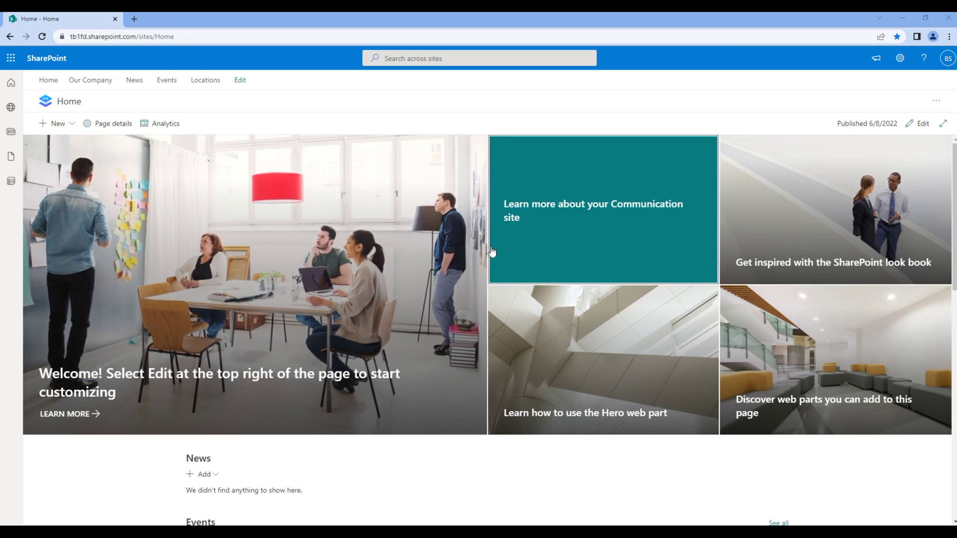
Step: In edit mode, add a full-width section with a Hero web part, then delete it
left_click(919, 123)
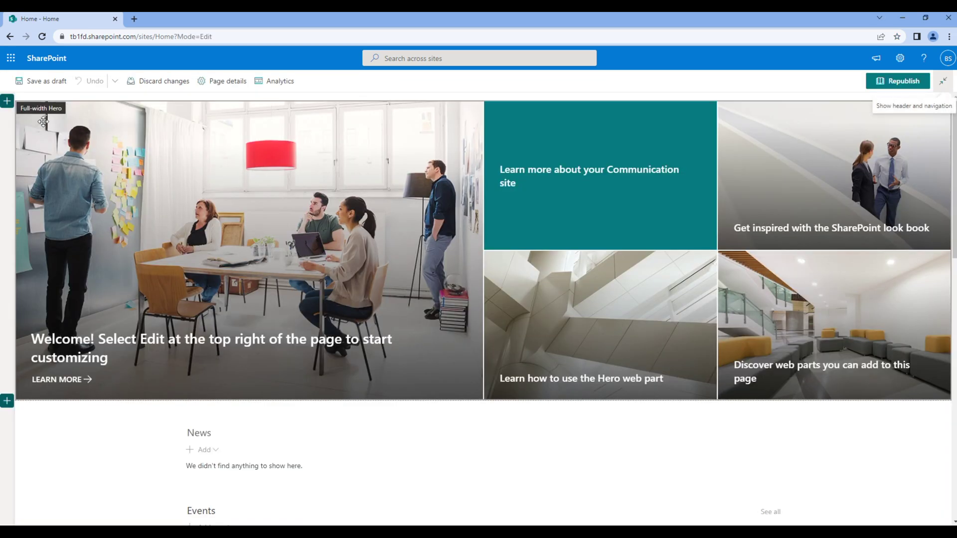
left_click(7, 103)
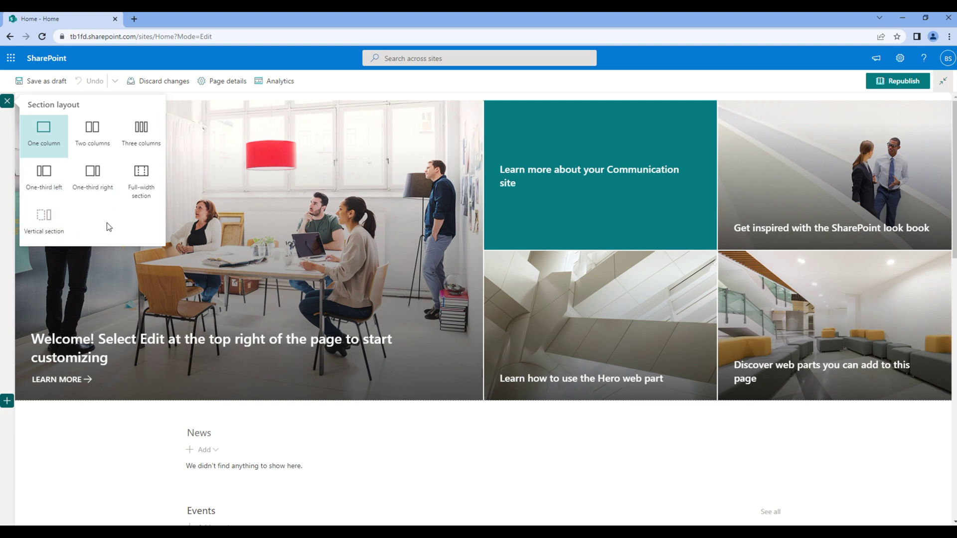
left_click(140, 187)
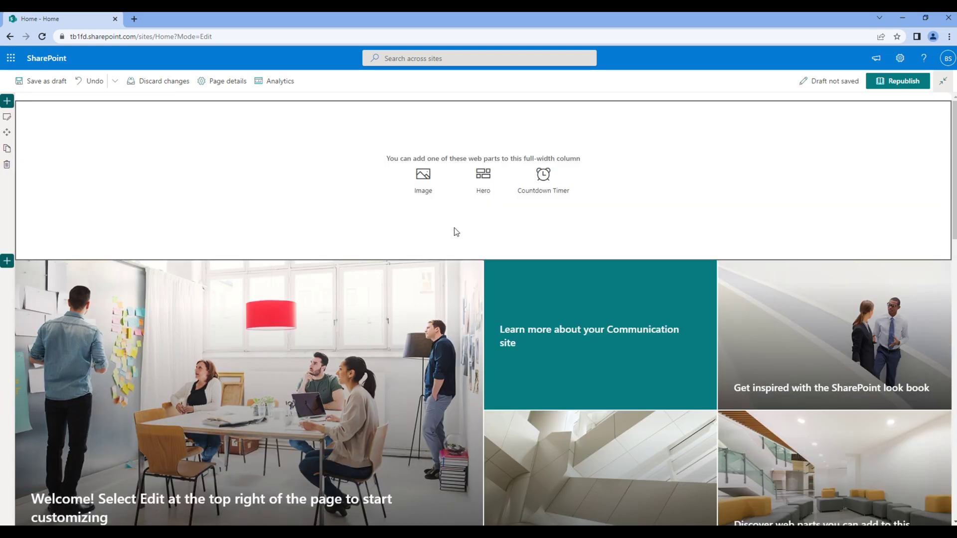
left_click(483, 187)
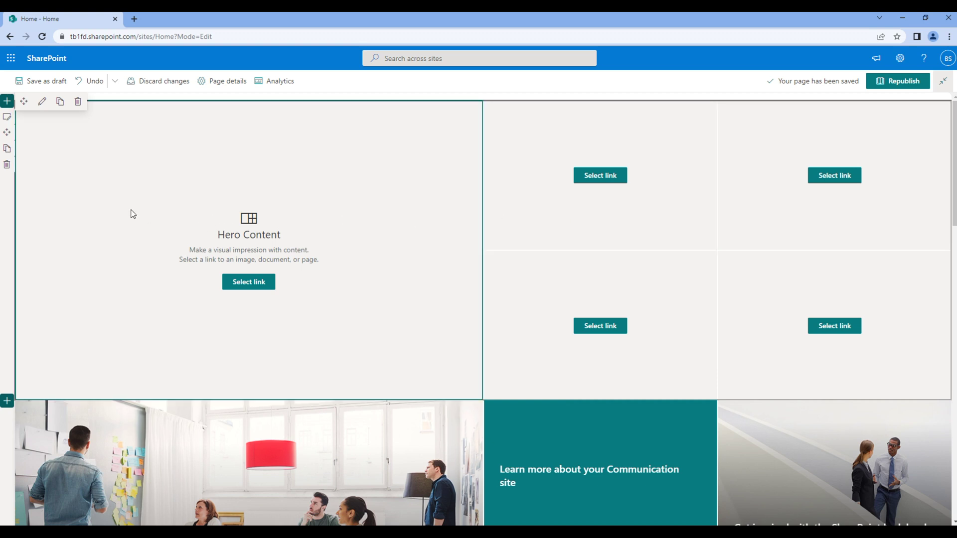
left_click(7, 165)
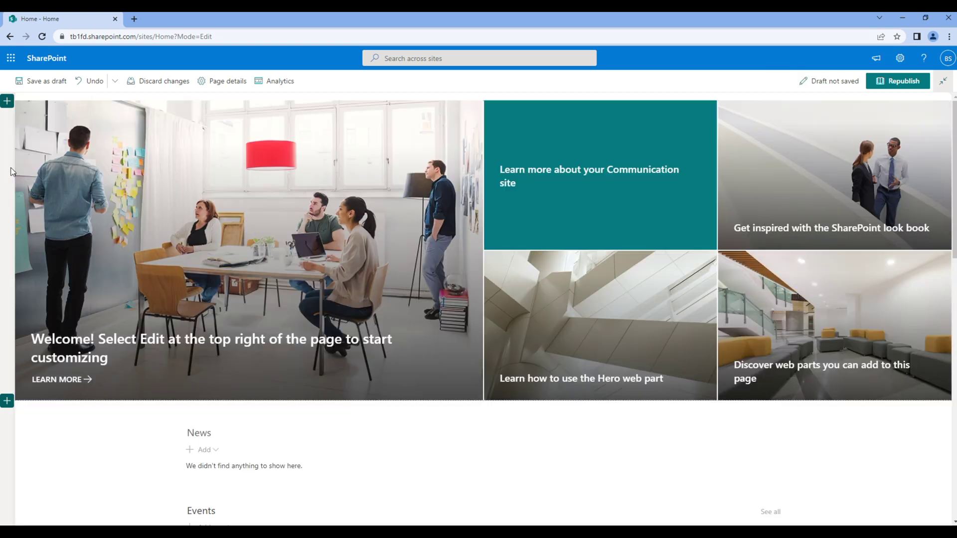
Step: Try the hero's Layers layout with three and one layer, then return to Tiles with five tiles
left_click(374, 217)
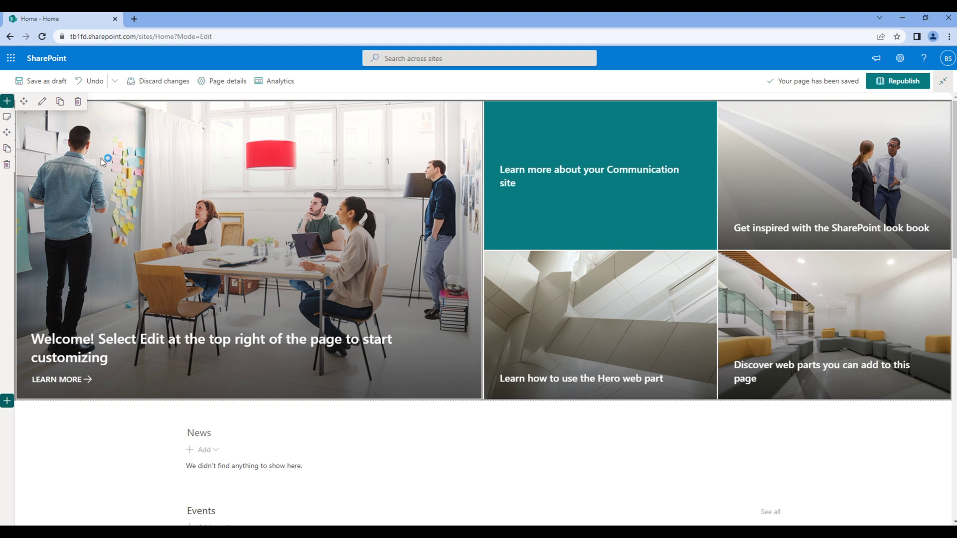
left_click(42, 103)
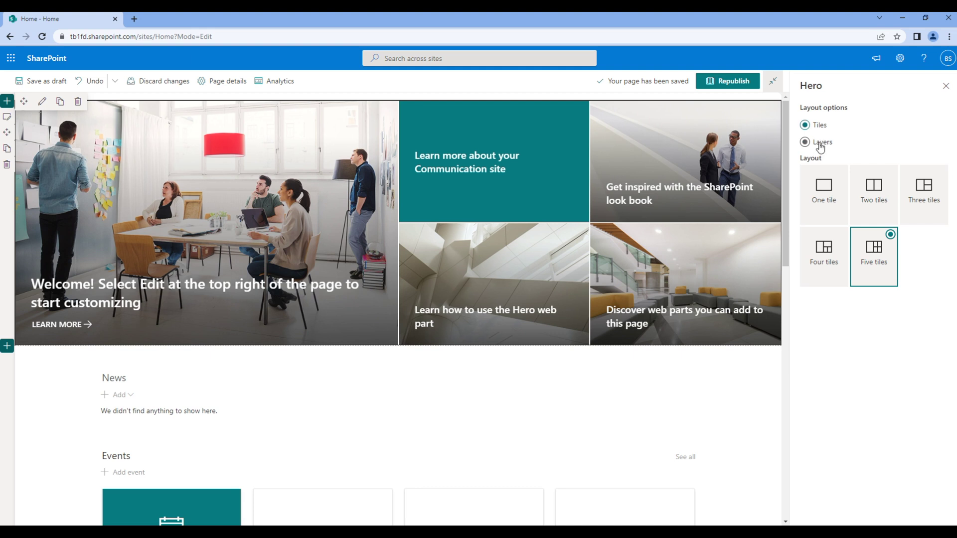
left_click(820, 143)
scroll(737, 272, "down", 5)
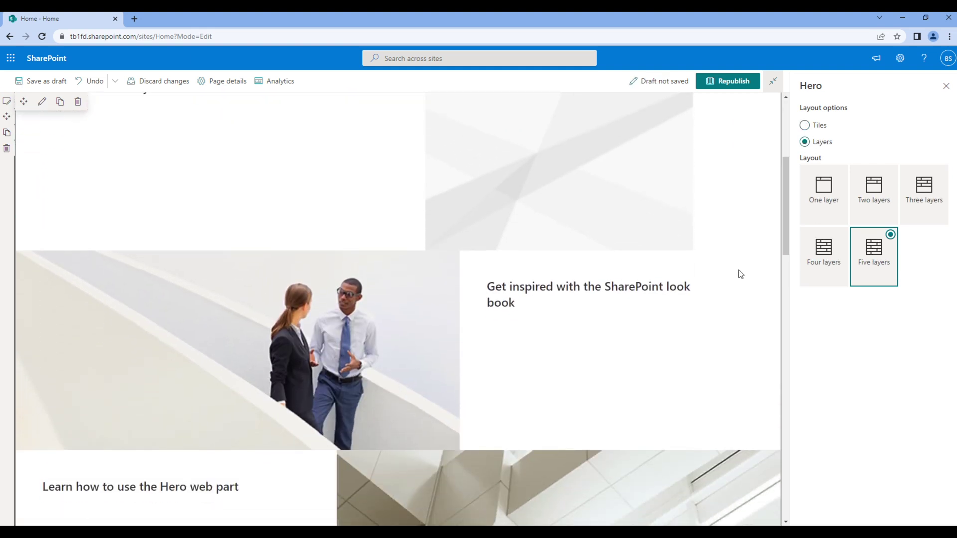
scroll(740, 274, "up", 5)
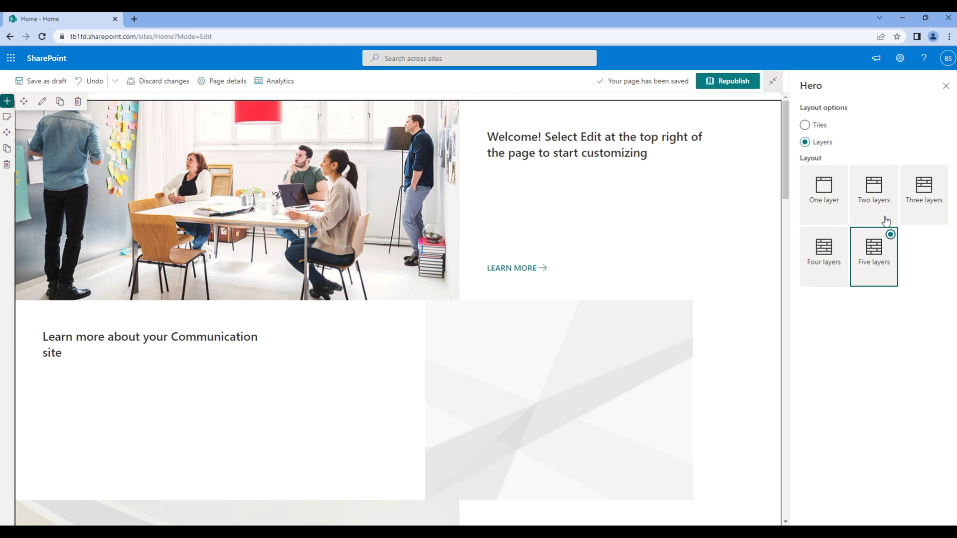
left_click(916, 206)
left_click(824, 202)
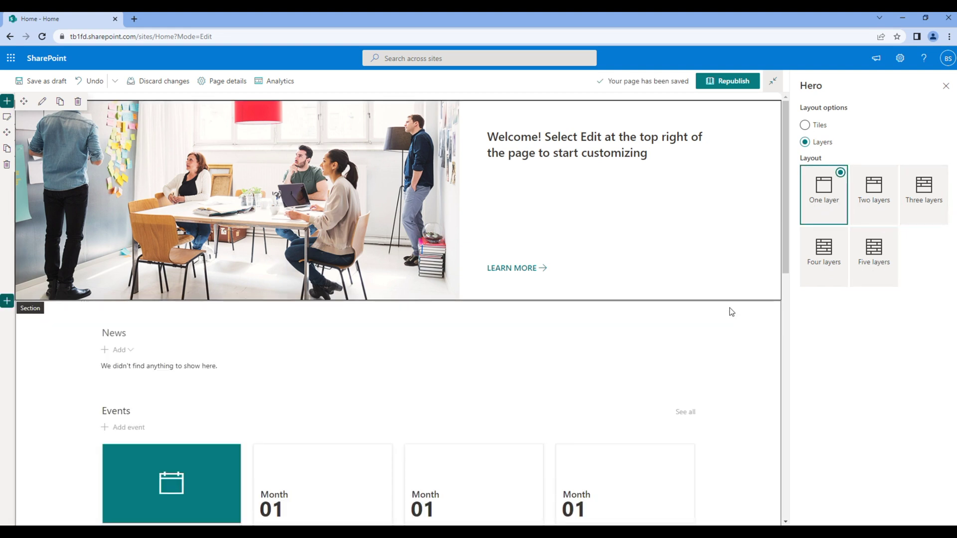
left_click(819, 127)
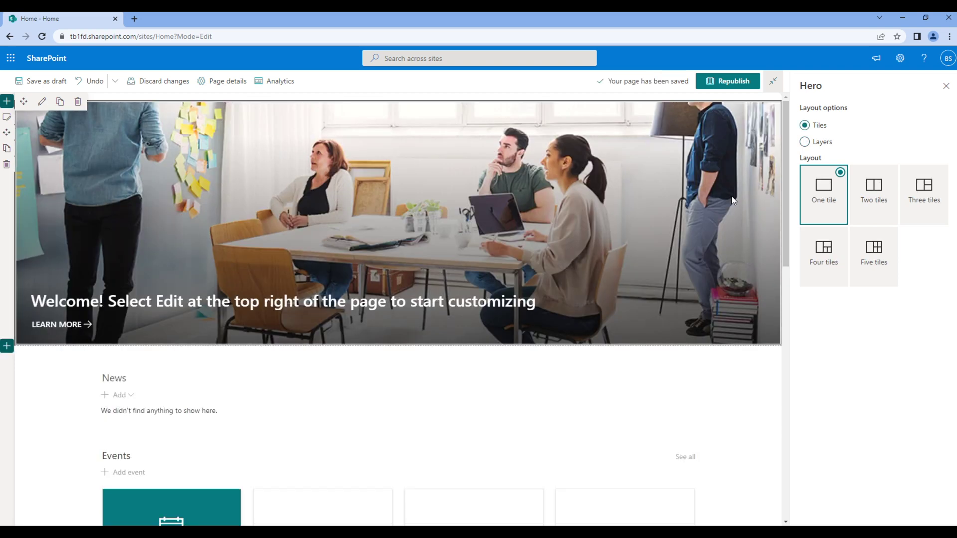
left_click(873, 252)
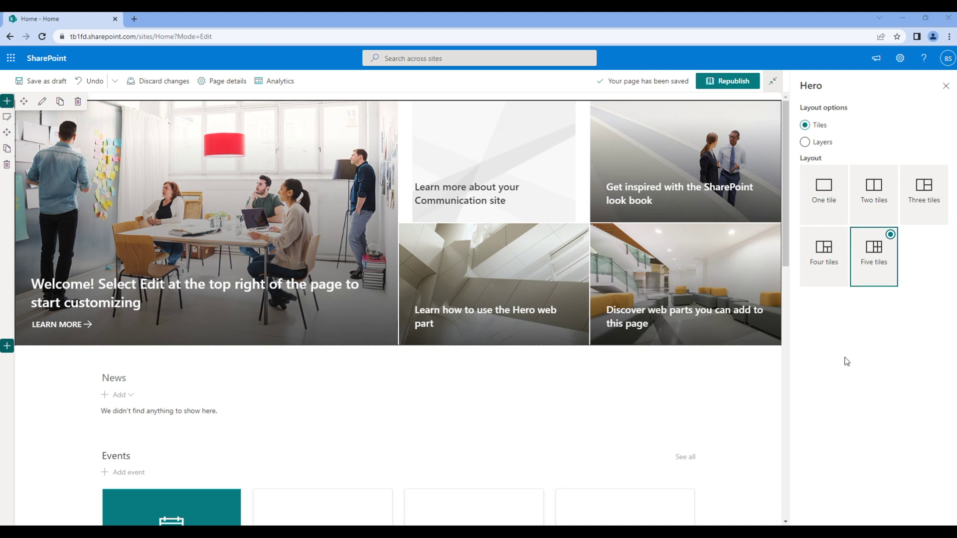
left_click(215, 229)
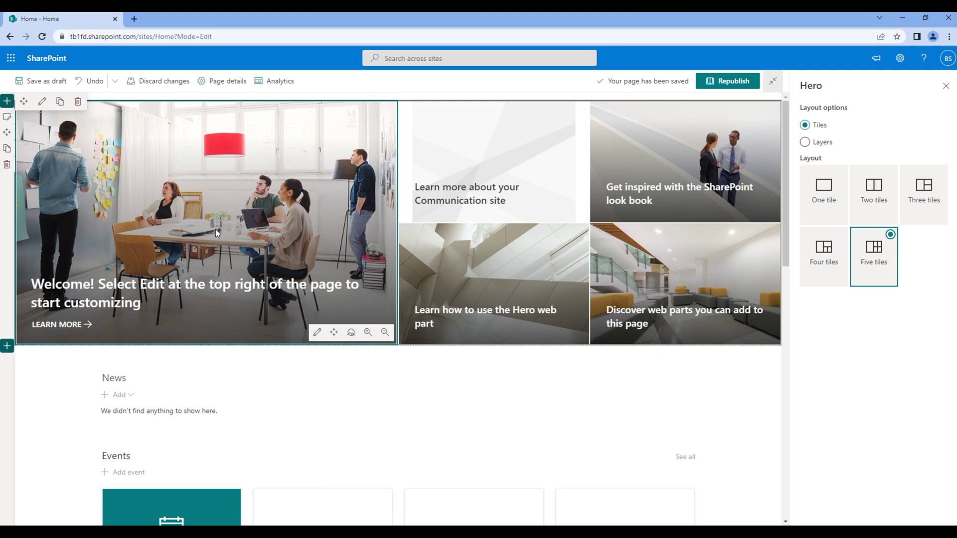
Step: Retitle the large Welcome tile 'Share your ideas' and keep its title shown
left_click(316, 333)
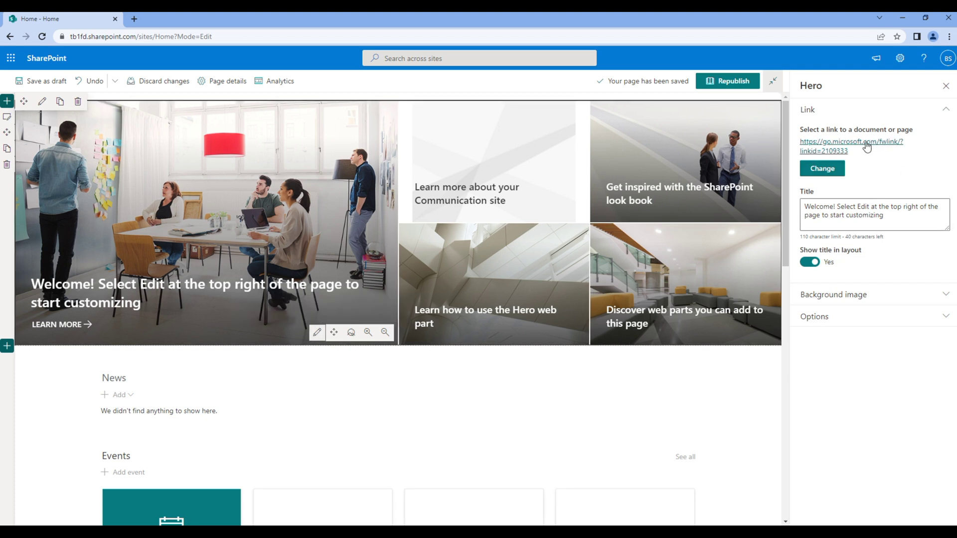
left_click(810, 262)
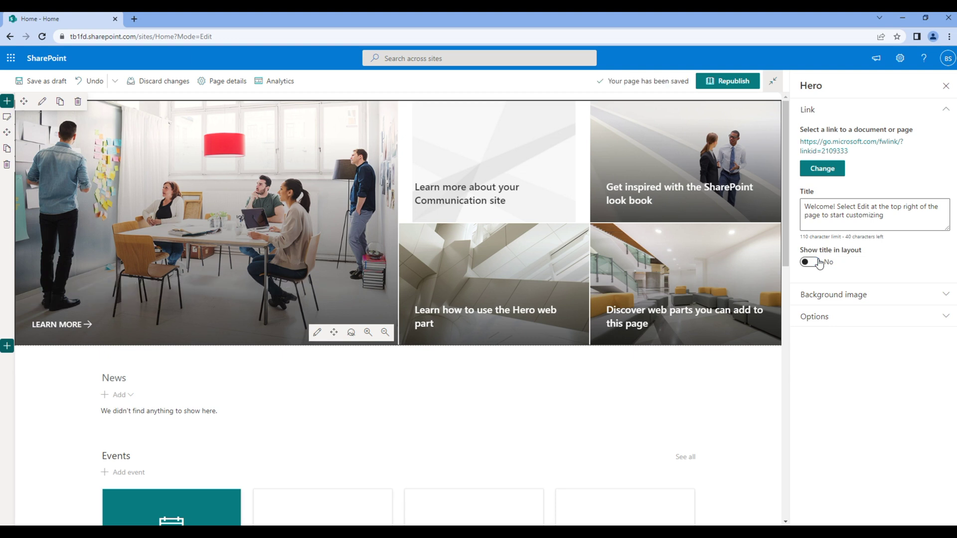
left_click(810, 262)
left_click_drag(884, 216, 792, 210)
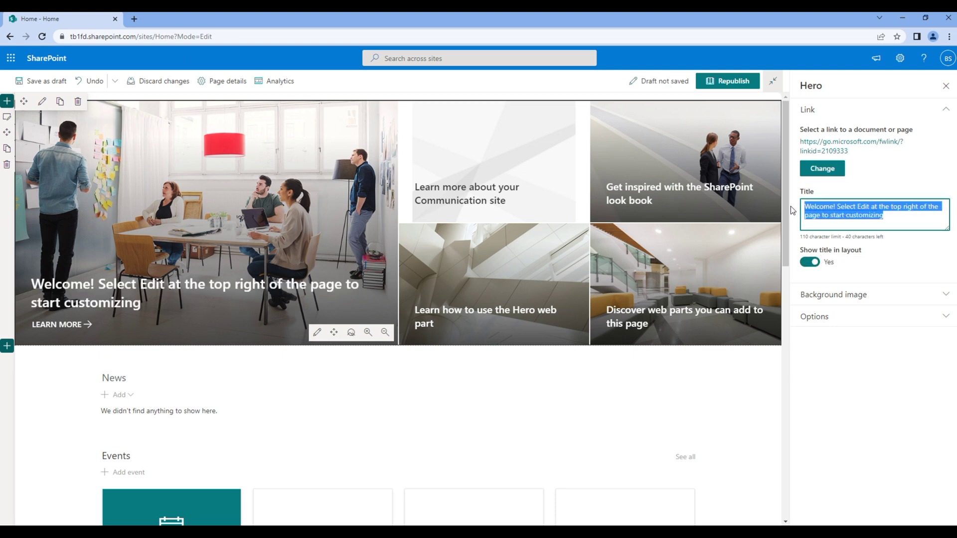
type("Share your ")
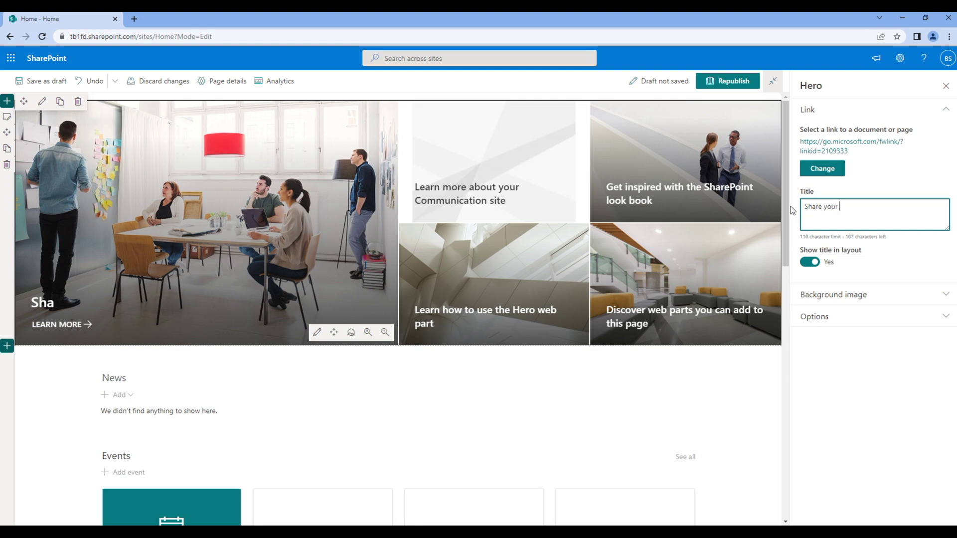
type("ideas")
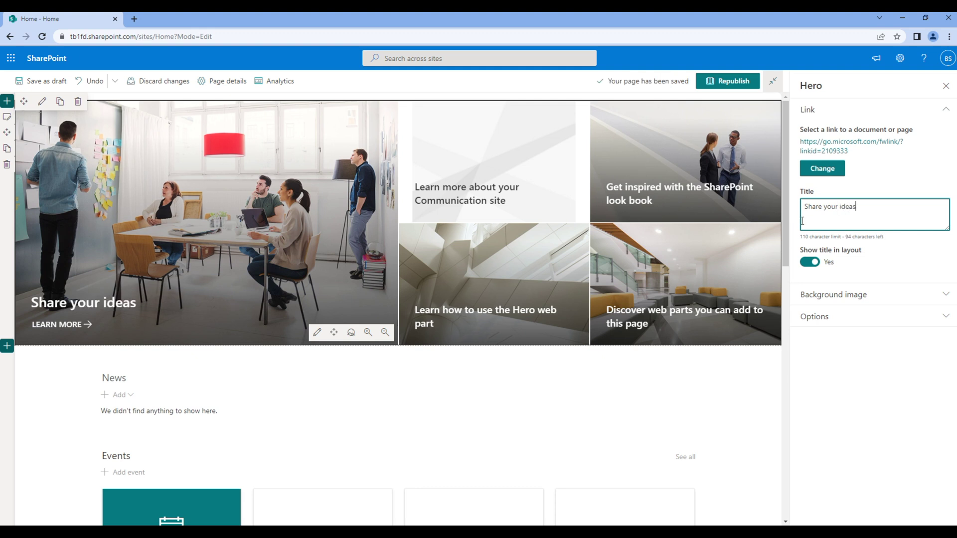
Step: Give the large tile a custom background from the stock 'idea' search: a hand with bokeh lights
left_click(849, 294)
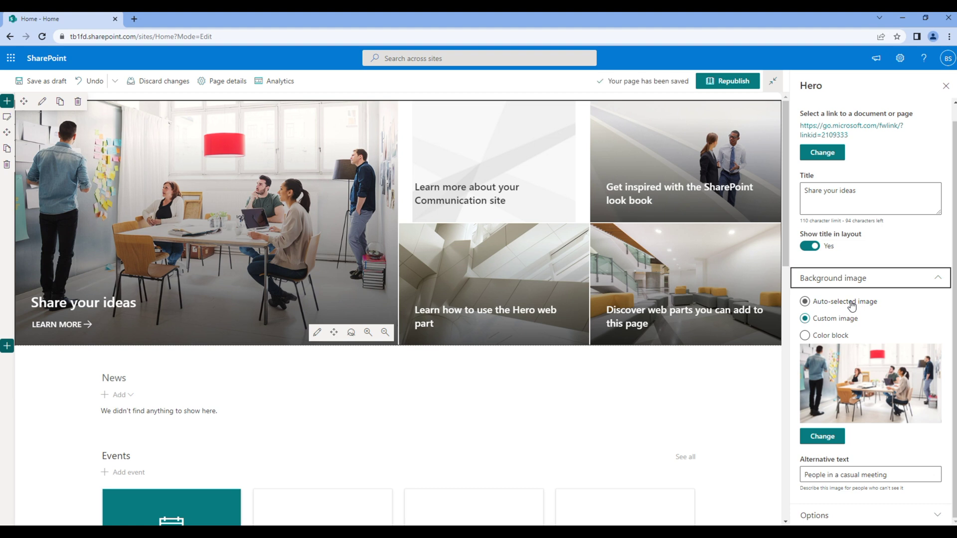
left_click(846, 335)
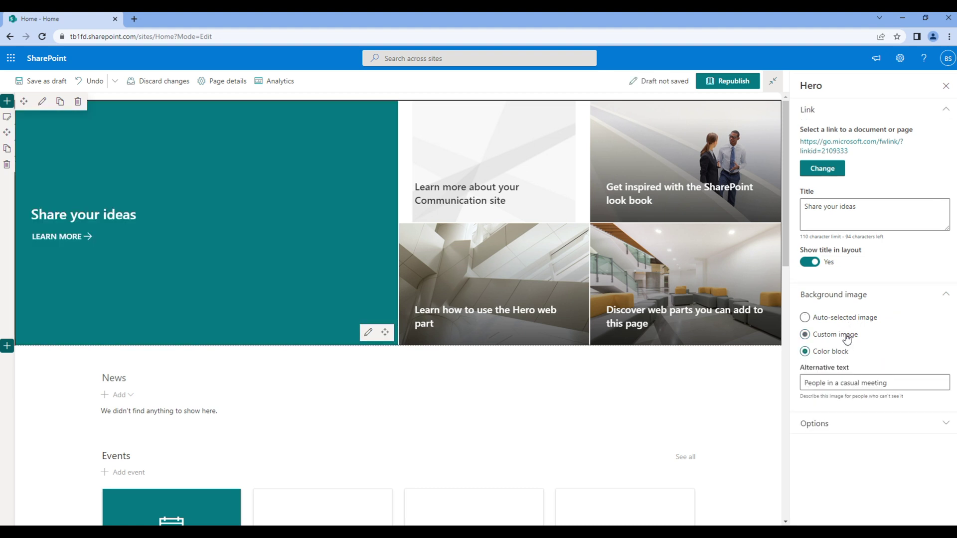
left_click(838, 340)
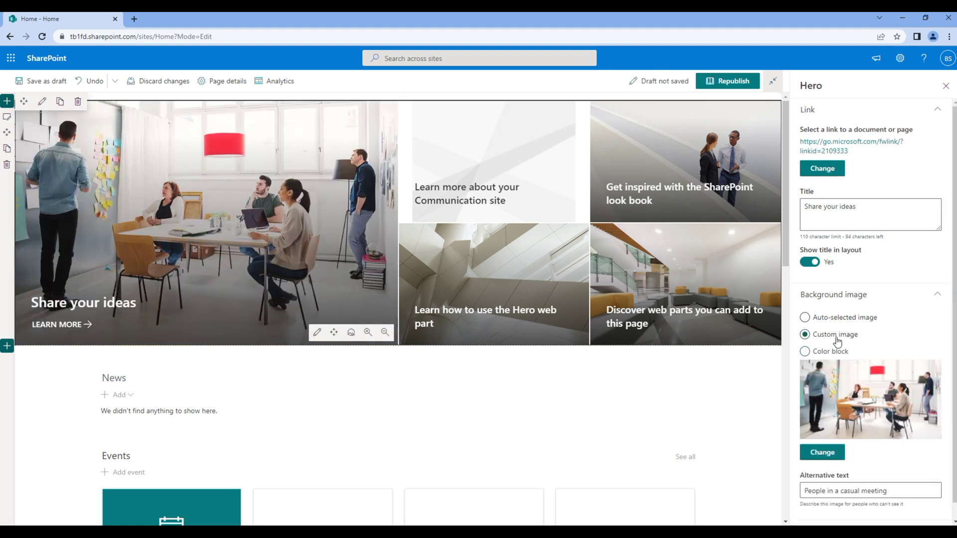
left_click(823, 453)
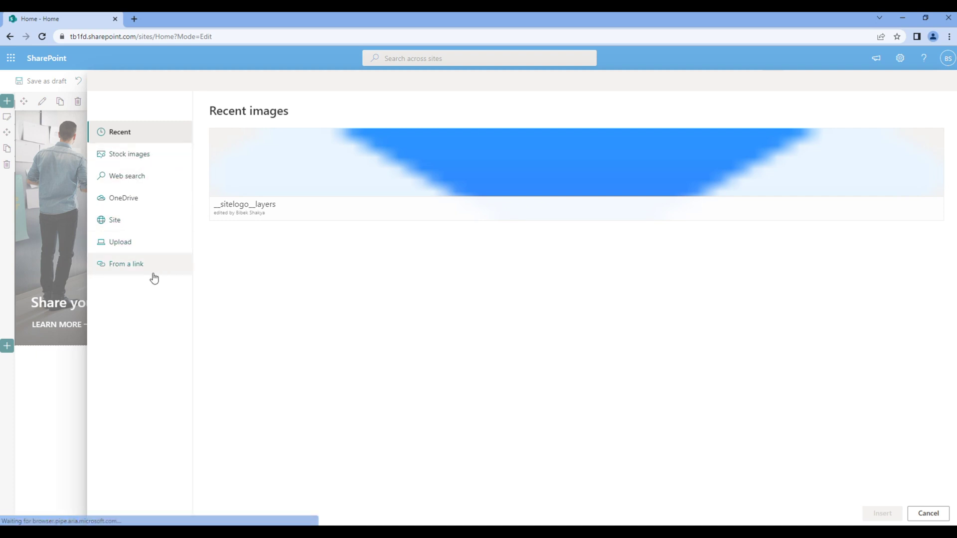
left_click(149, 164)
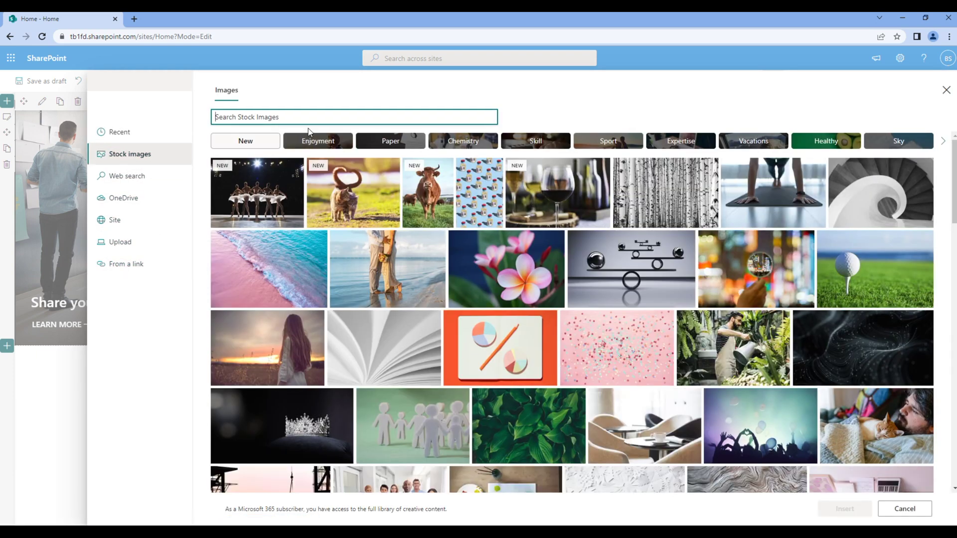
scroll(608, 367, "down", 10)
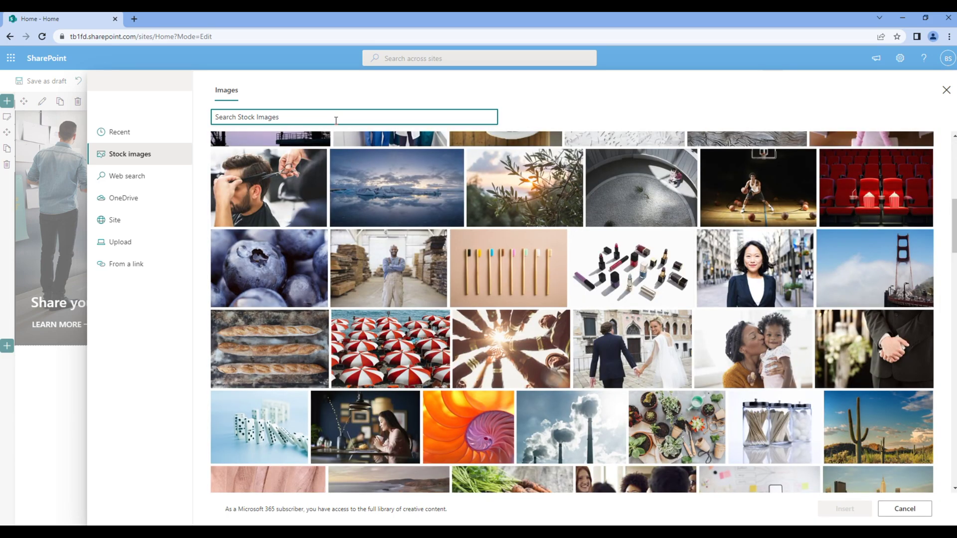
type("idea")
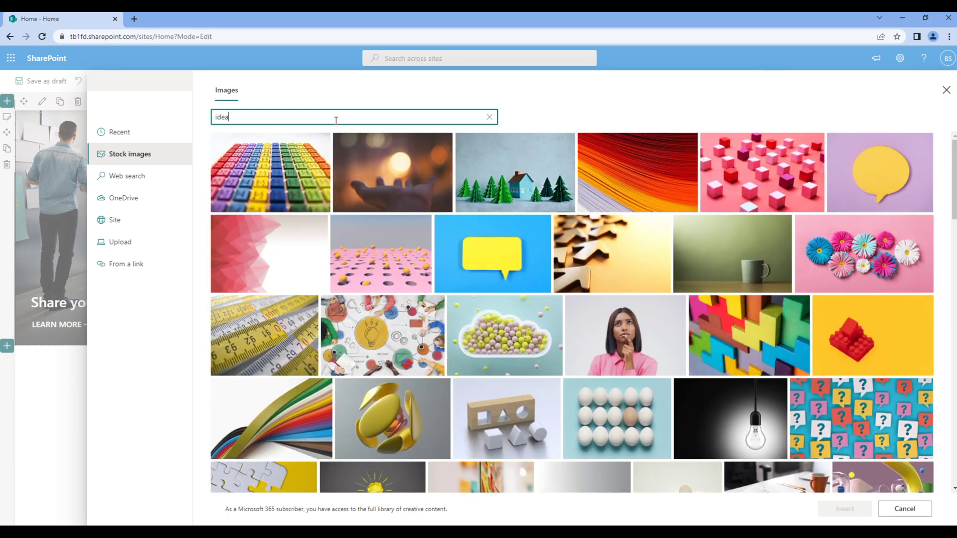
left_click(414, 189)
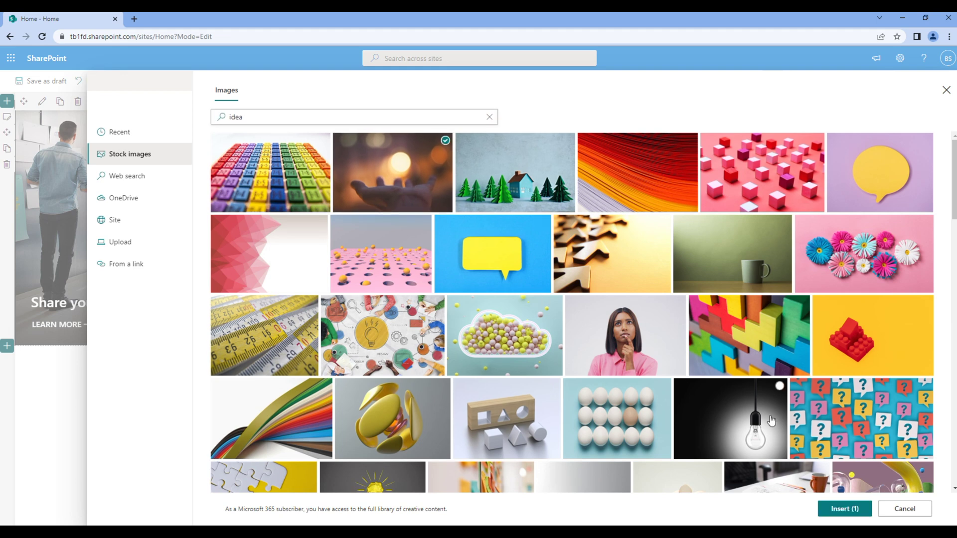
left_click(841, 510)
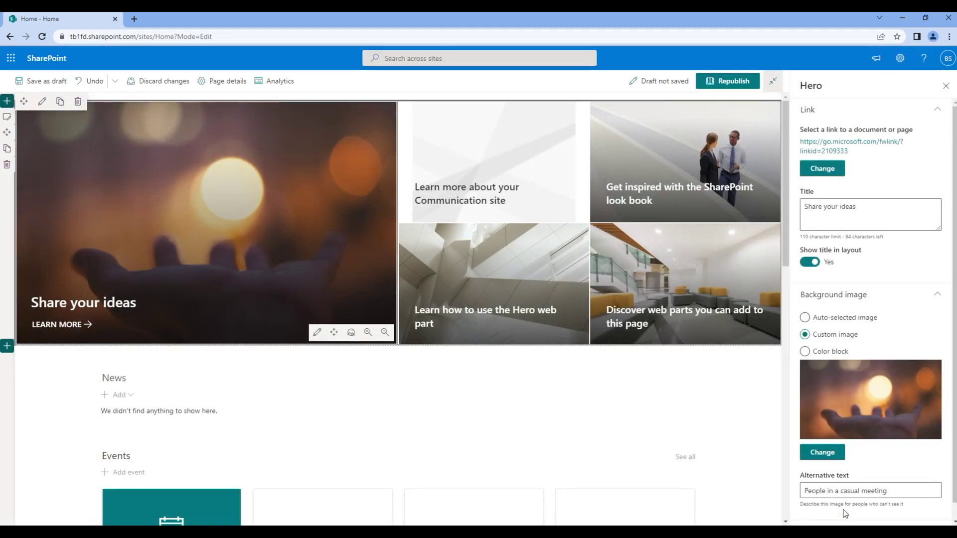
Step: Change the large tile's call-to-action text from LEARN MORE to READ MORE
scroll(870, 421, "down", 1)
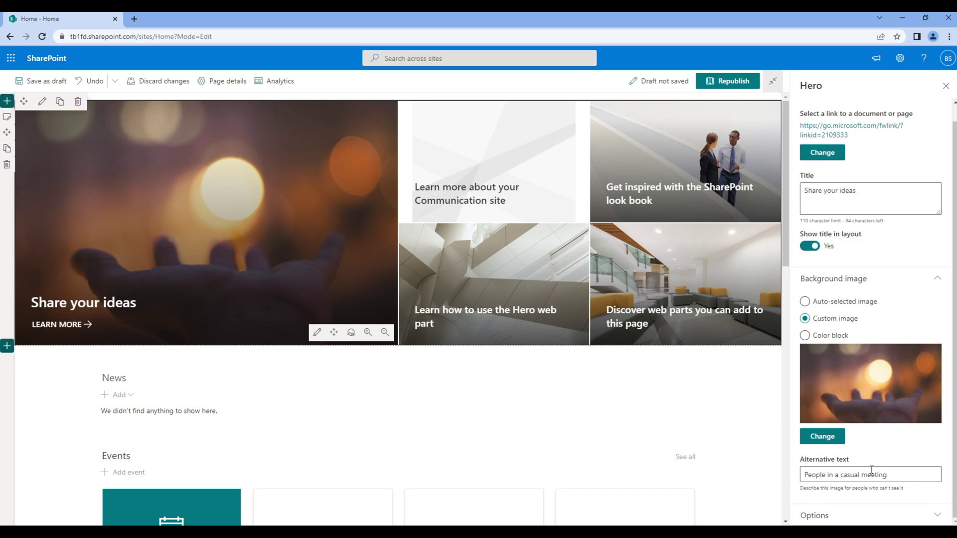
left_click(872, 517)
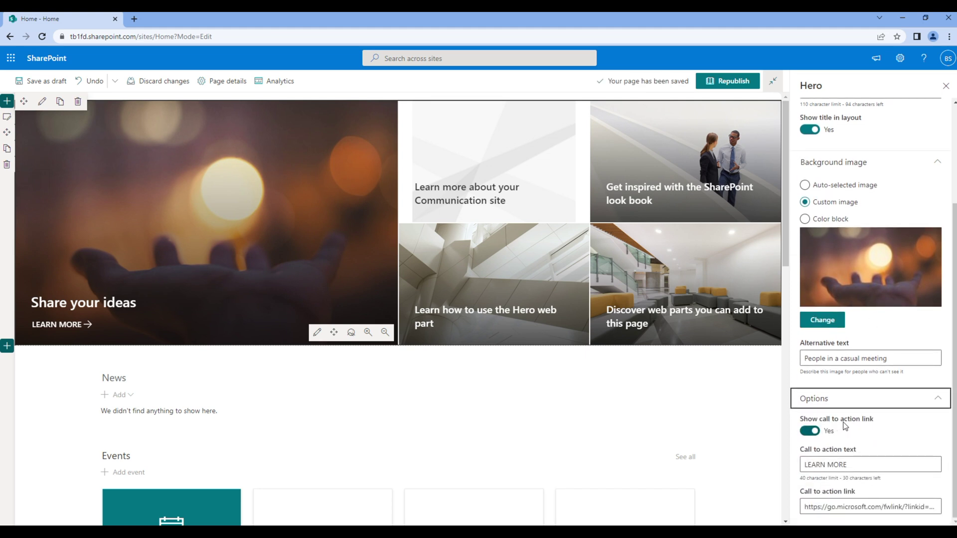
left_click(811, 432)
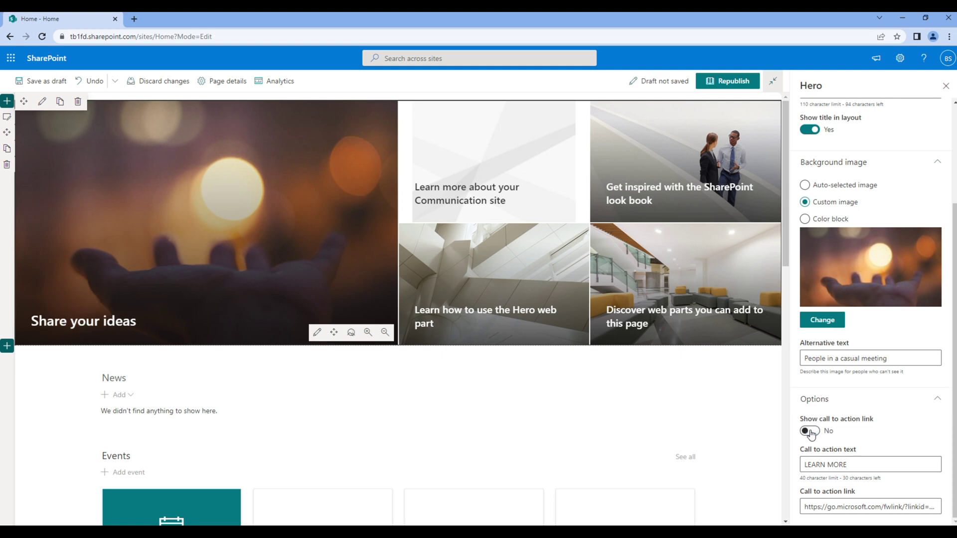
left_click(810, 432)
key("Tab")
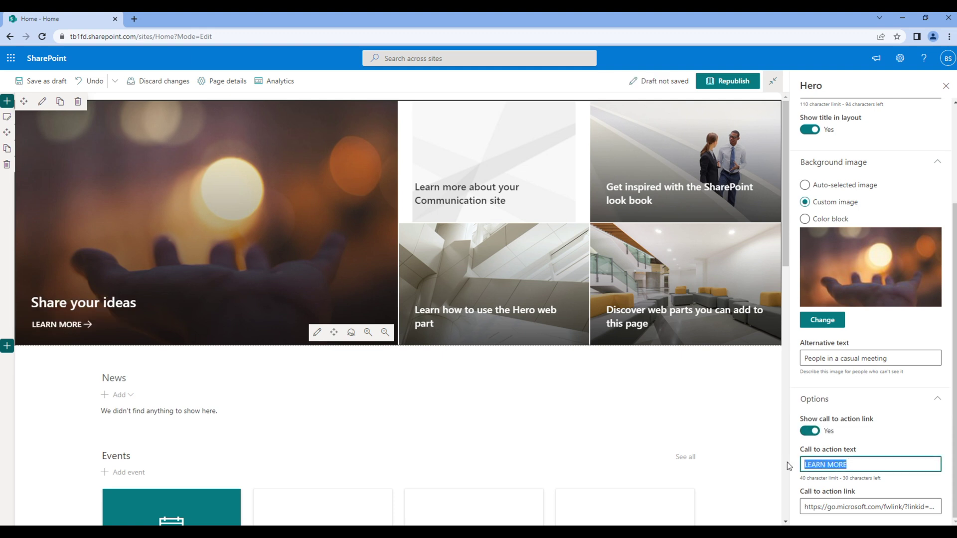
left_click(826, 464)
left_click_drag(826, 465, 799, 466)
type("Read")
key("BackSpace")
key("BackSpace")
key("BackSpace")
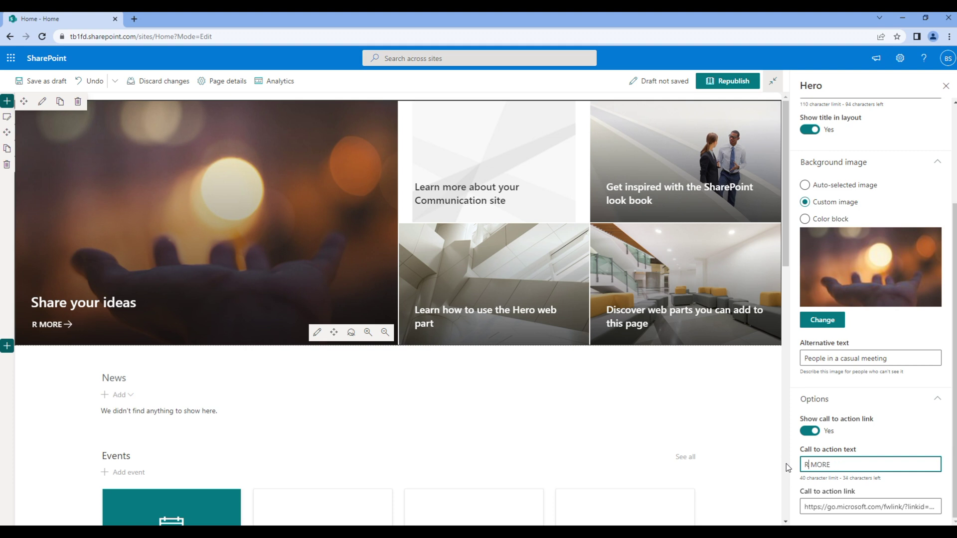
type("EAD")
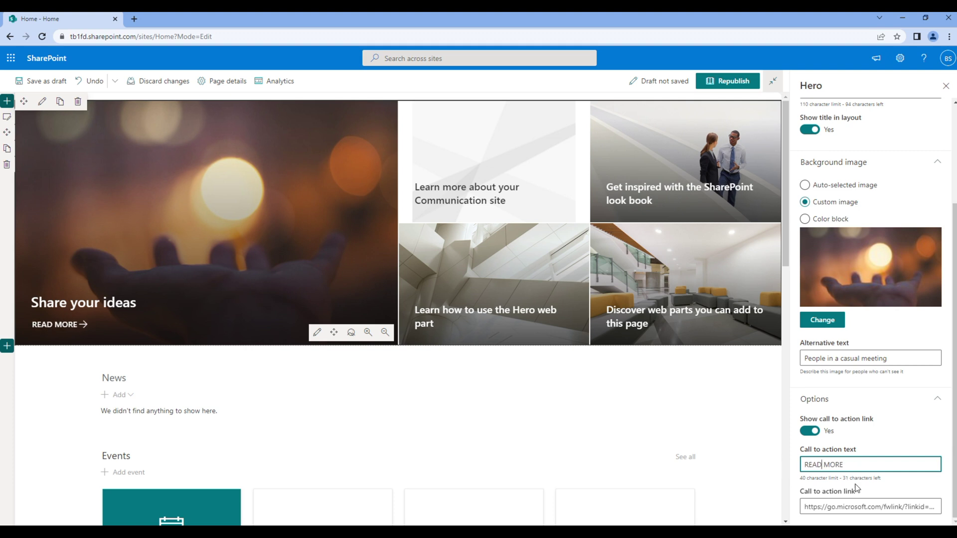
left_click_drag(837, 507, 882, 506)
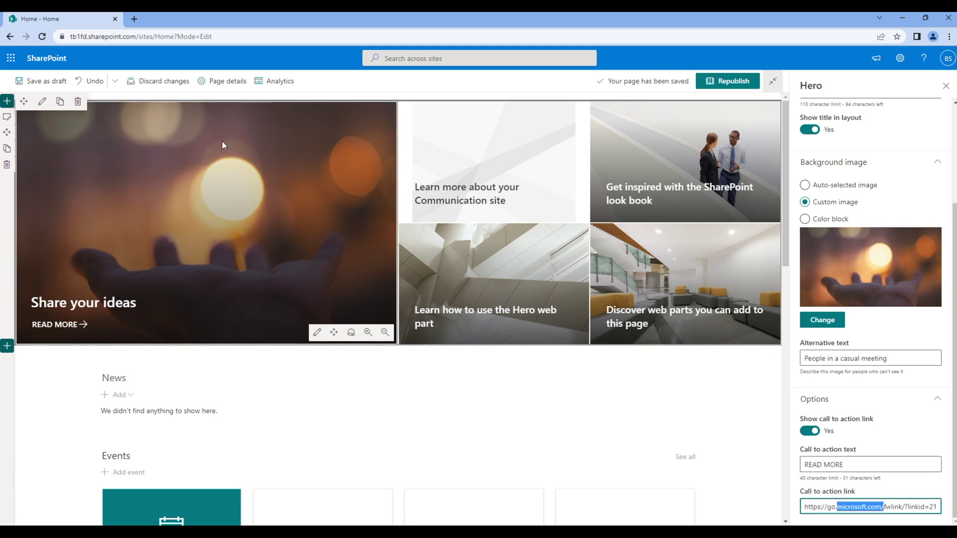
Step: In a new tab, open the bbc.co.uk article on the PM and tax cuts and copy its URL
left_click(137, 18)
type("bb")
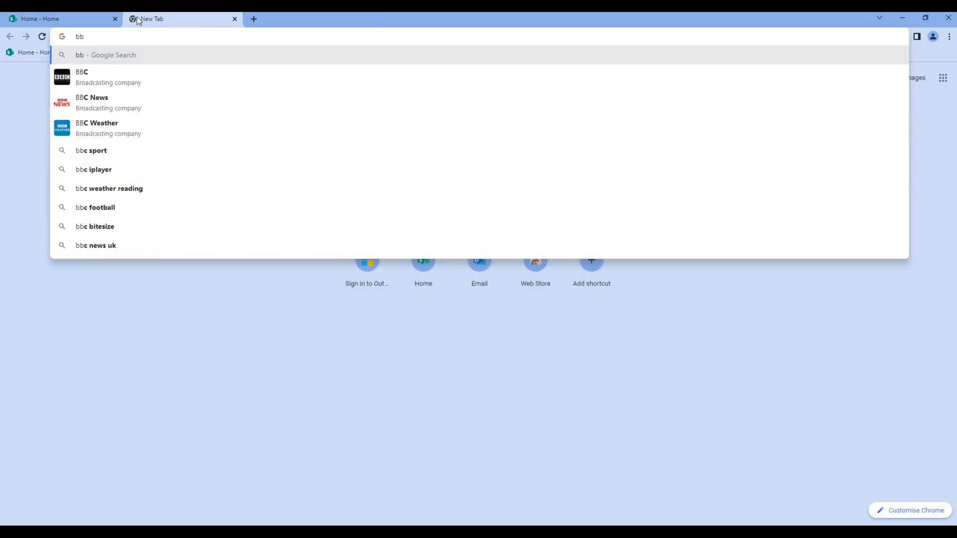
type("c.co.uk")
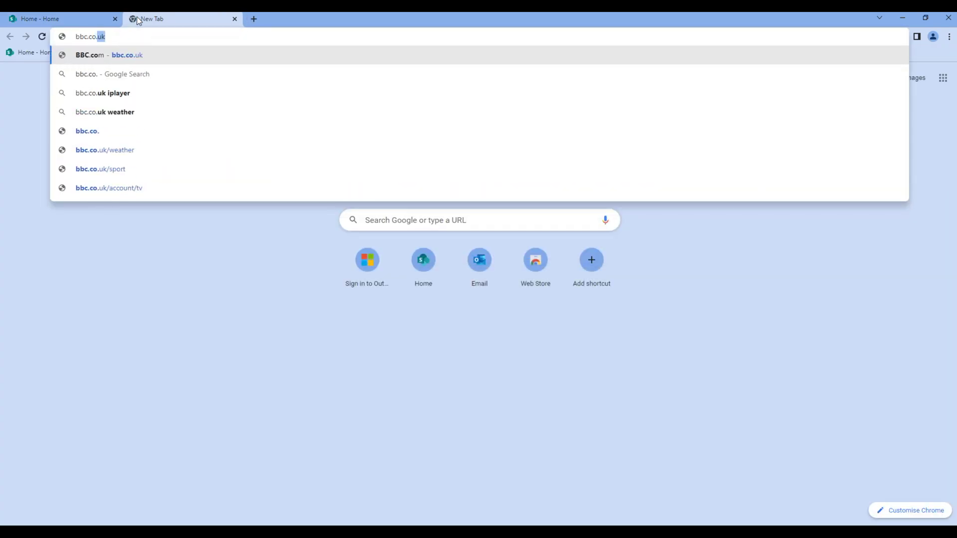
key("Return")
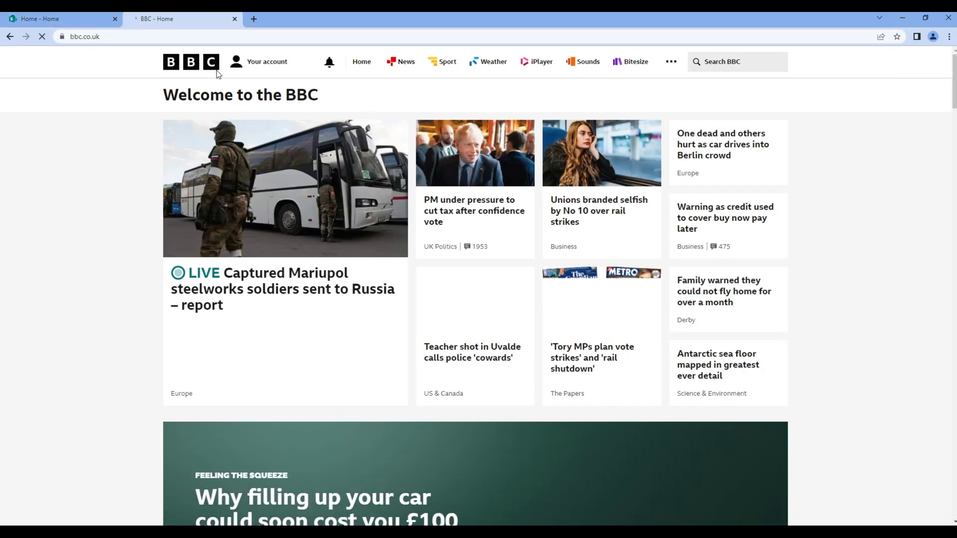
left_click(427, 194)
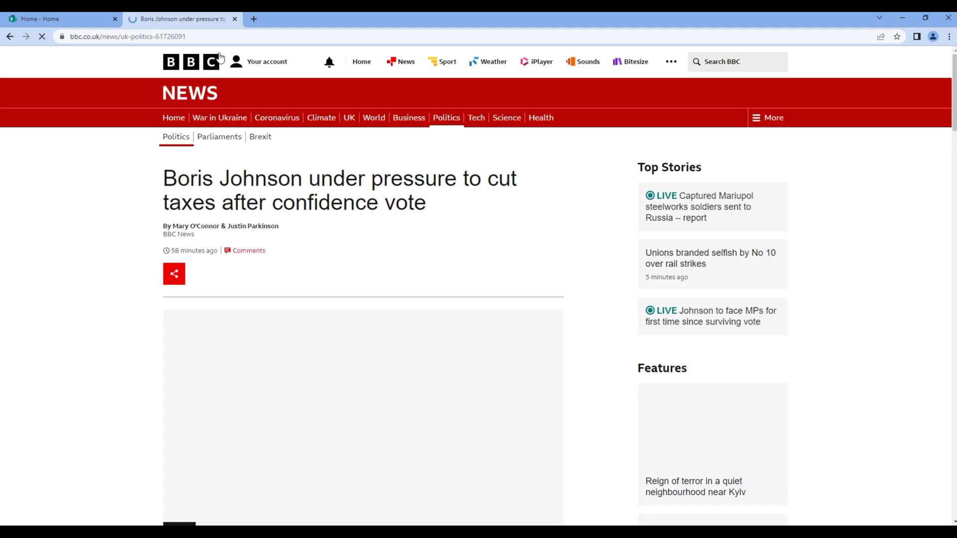
left_click(149, 37)
key("ctrl+c")
left_click(82, 16)
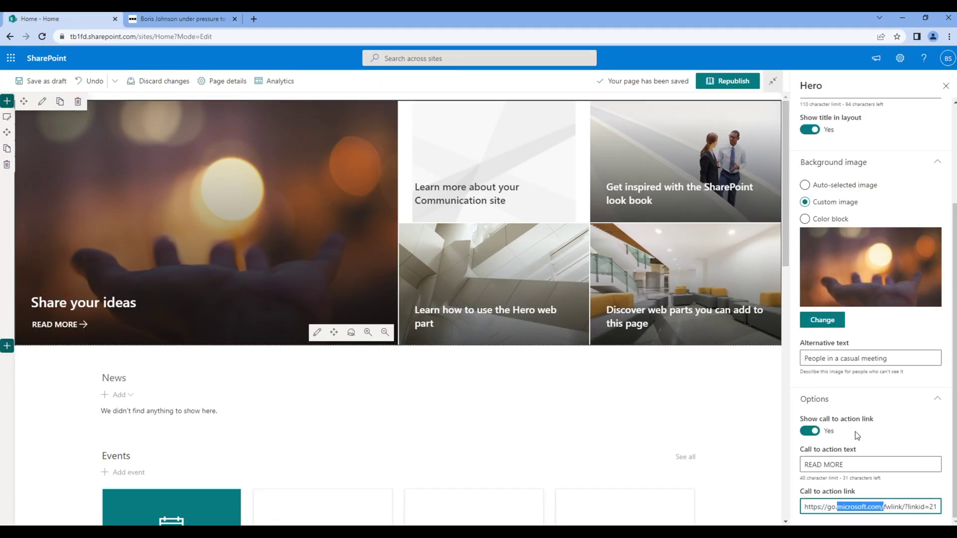
Step: Set the READ MORE call-to-action link to the BBC article URL
left_click(882, 507)
key("ctrl+a")
key("ctrl+v")
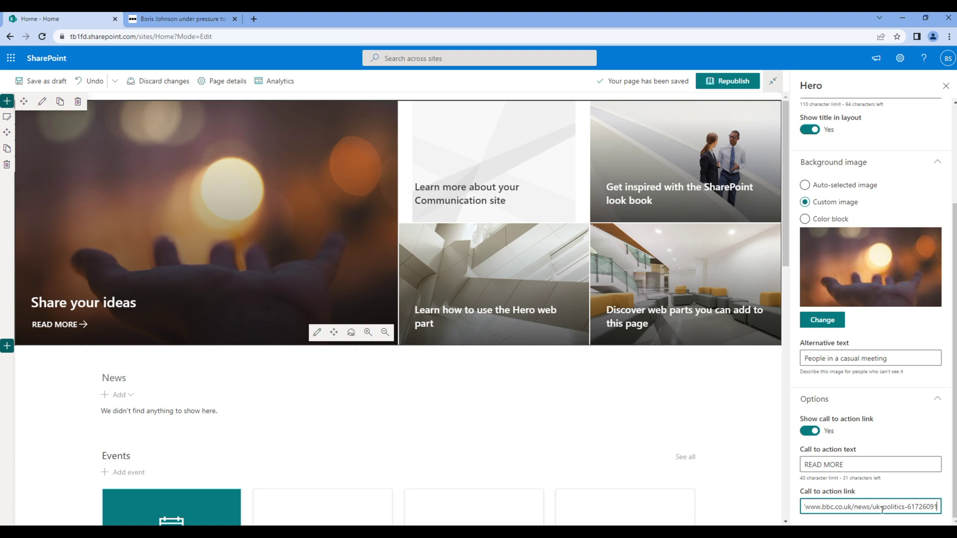
Step: Republish the home page and check that READ MORE opens the BBC article
left_click(733, 83)
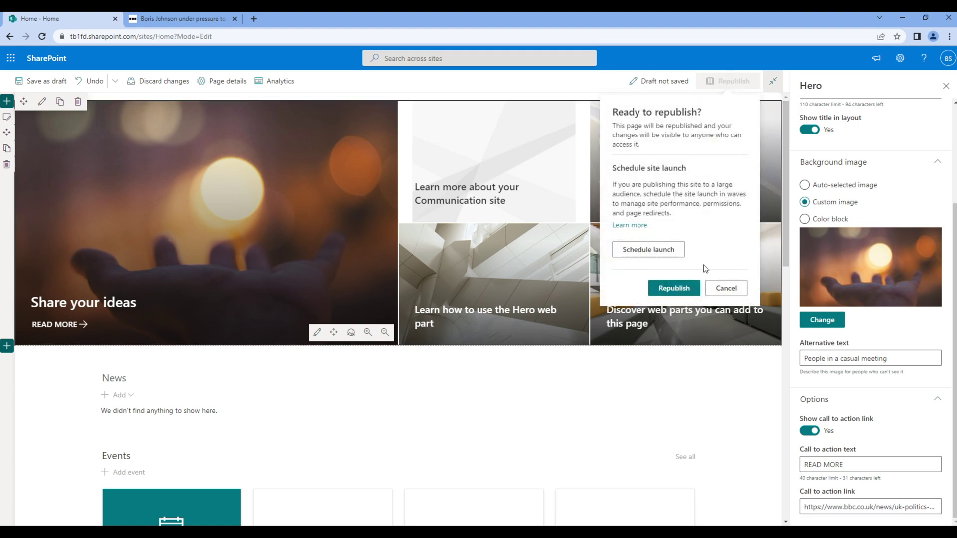
left_click(689, 288)
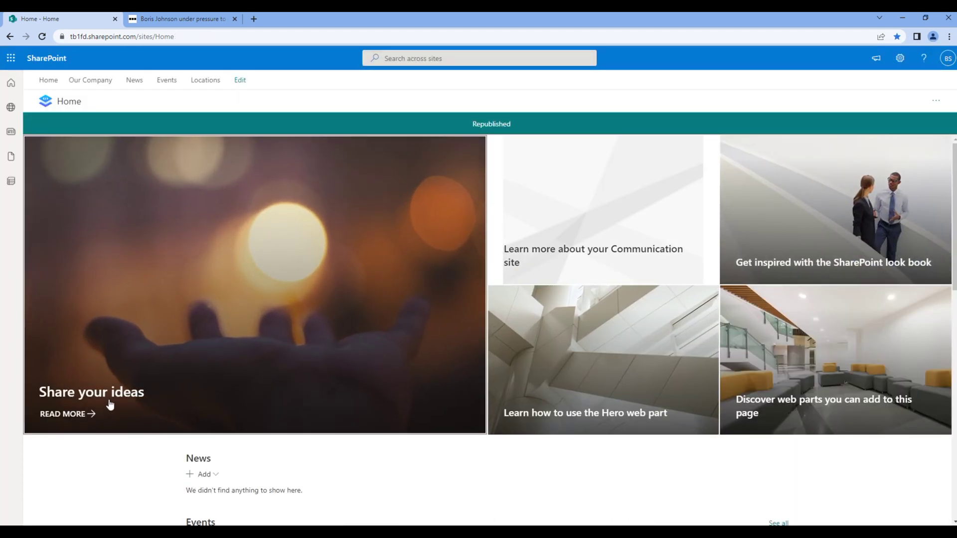
left_click(77, 413)
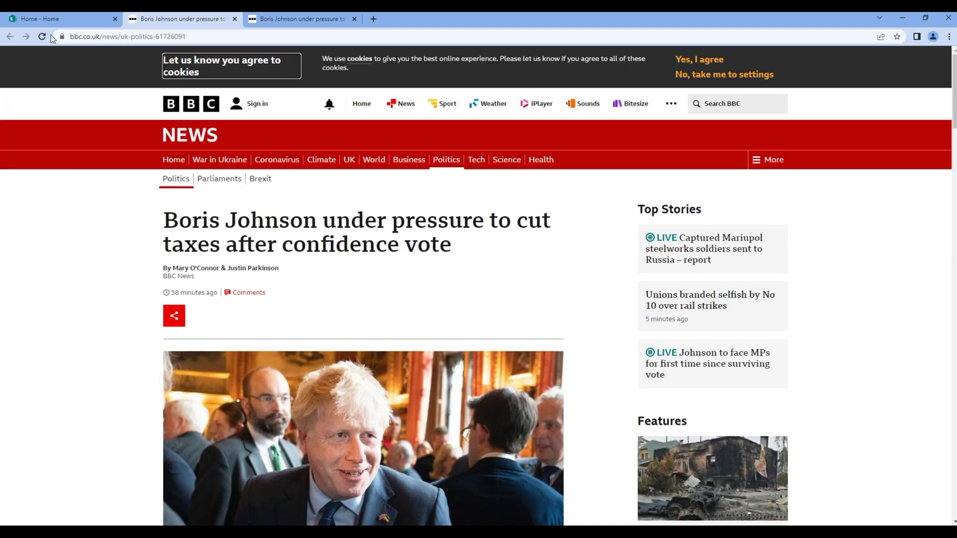
left_click(52, 21)
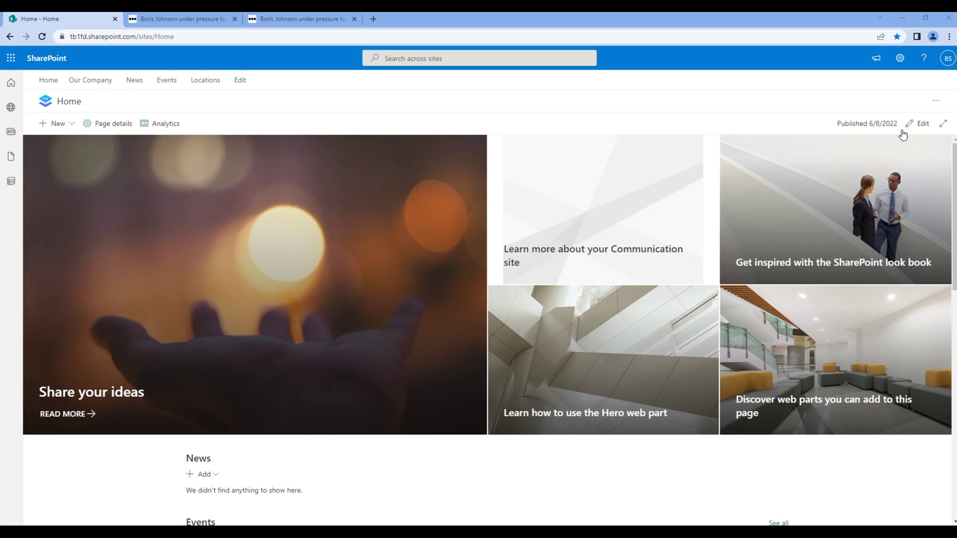
Step: Link the hero's Learn more tile to the copied BBC article URL
left_click(918, 123)
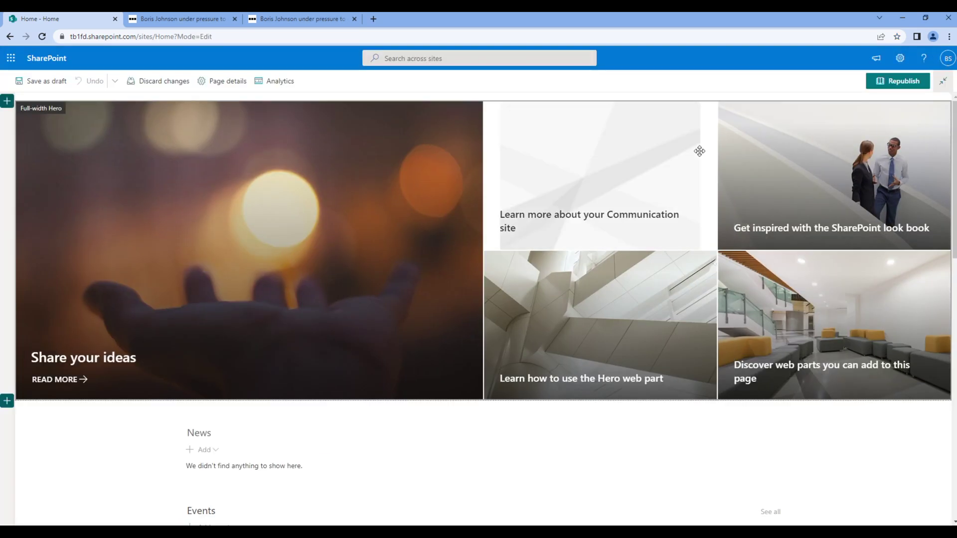
left_click(662, 168)
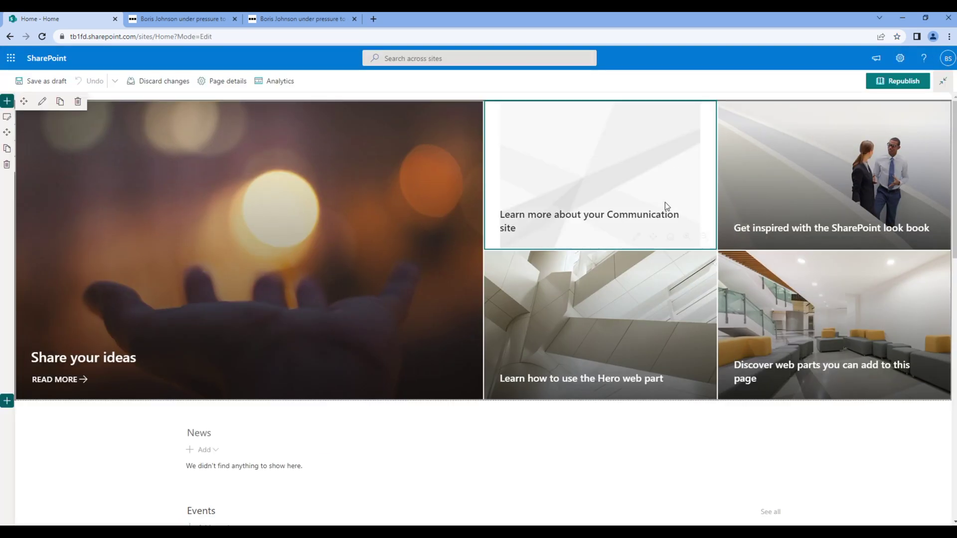
mouse_move(663, 220)
left_click(637, 238)
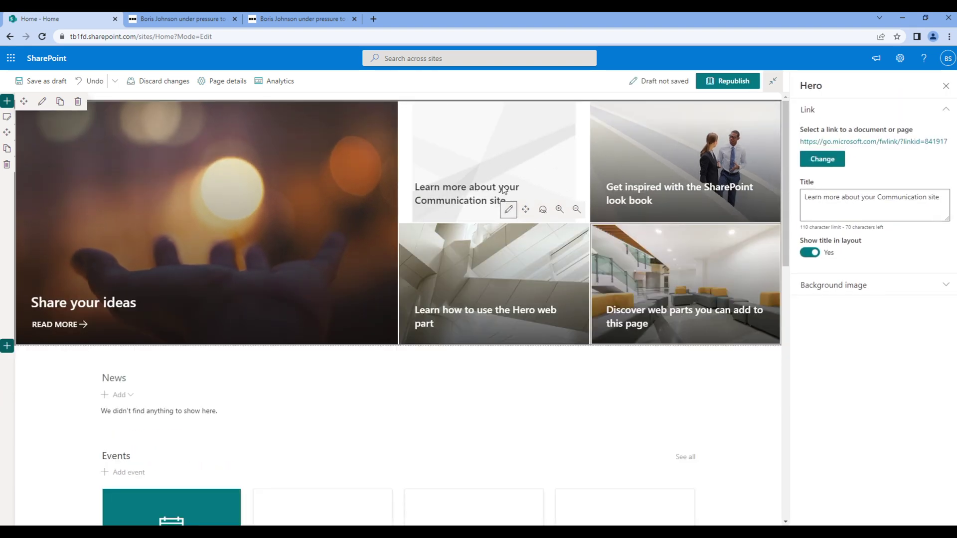
left_click(294, 18)
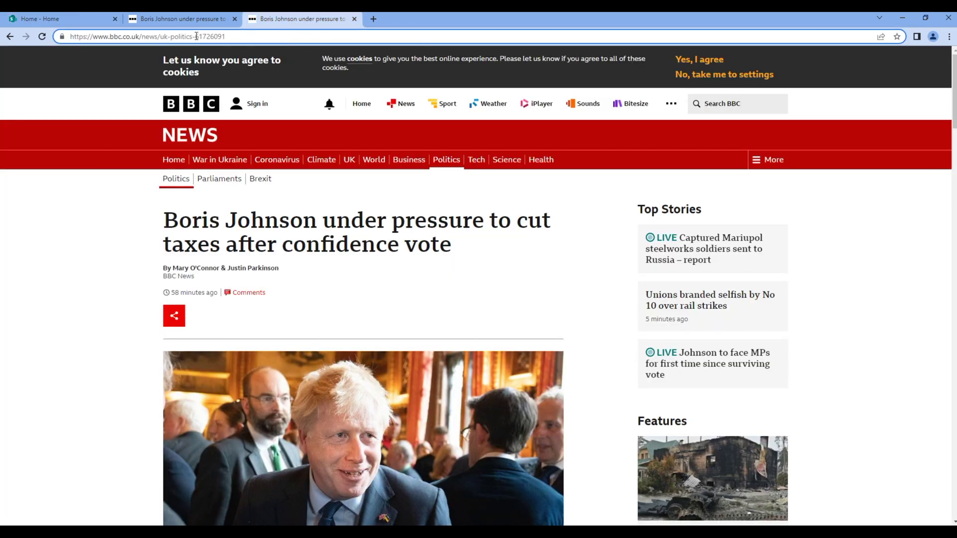
key("ctrl+a")
key("ctrl+c")
left_click(50, 19)
left_click(842, 164)
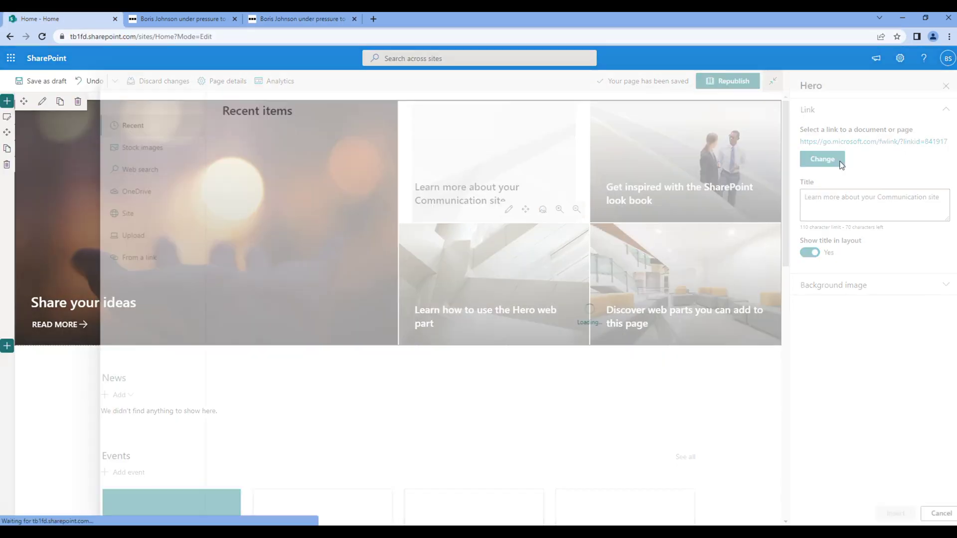
left_click(166, 272)
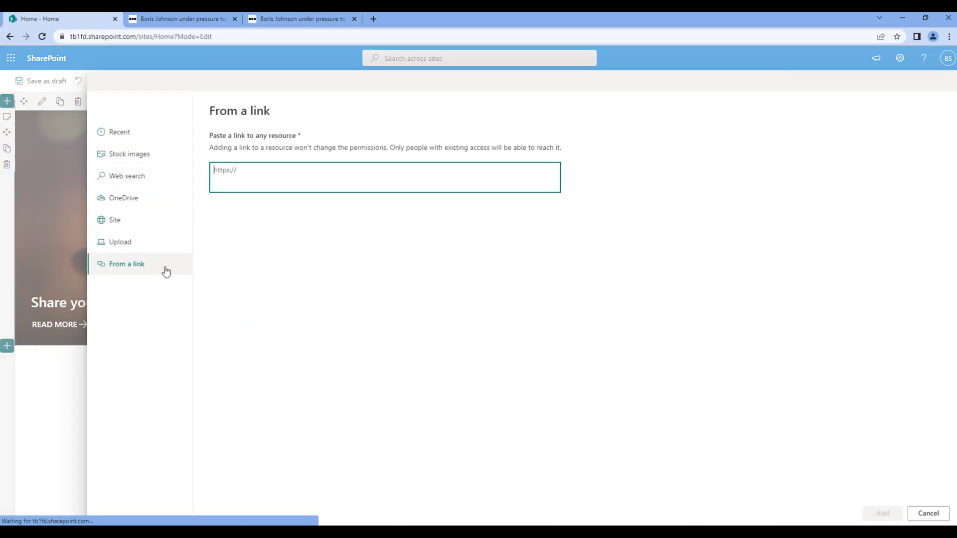
key("ctrl+v")
left_click(294, 268)
left_click(880, 513)
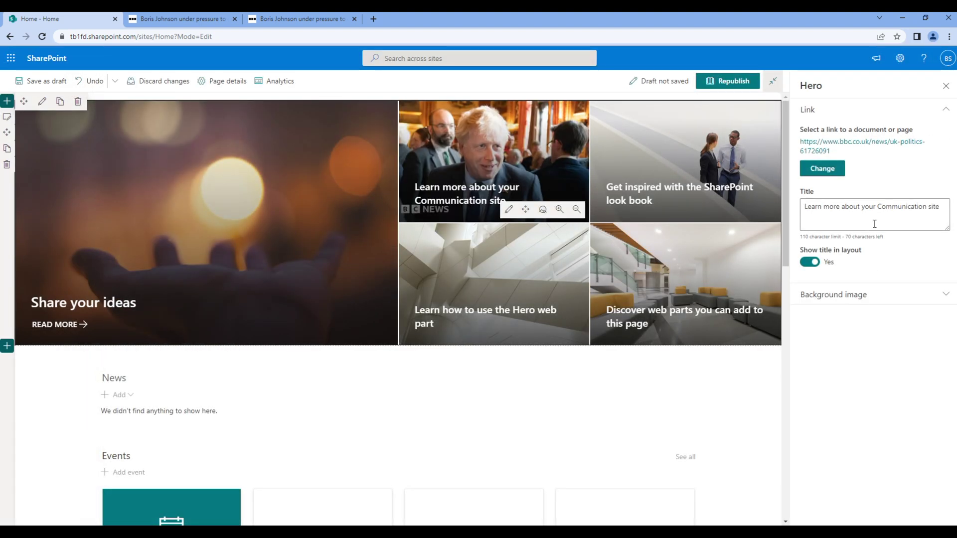
Step: Retitle the tile 'Industry News'
left_click(875, 222)
key("ctrl+a")
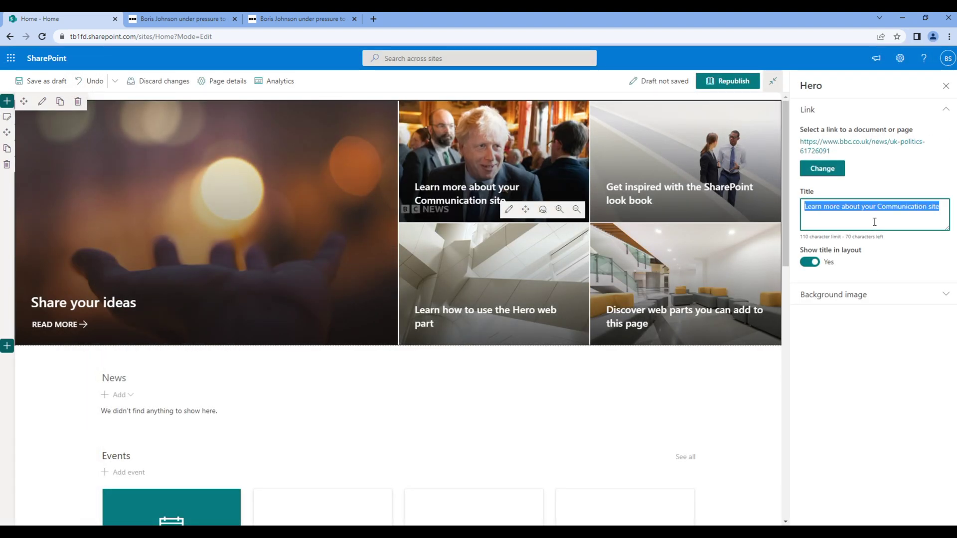
type("Industr")
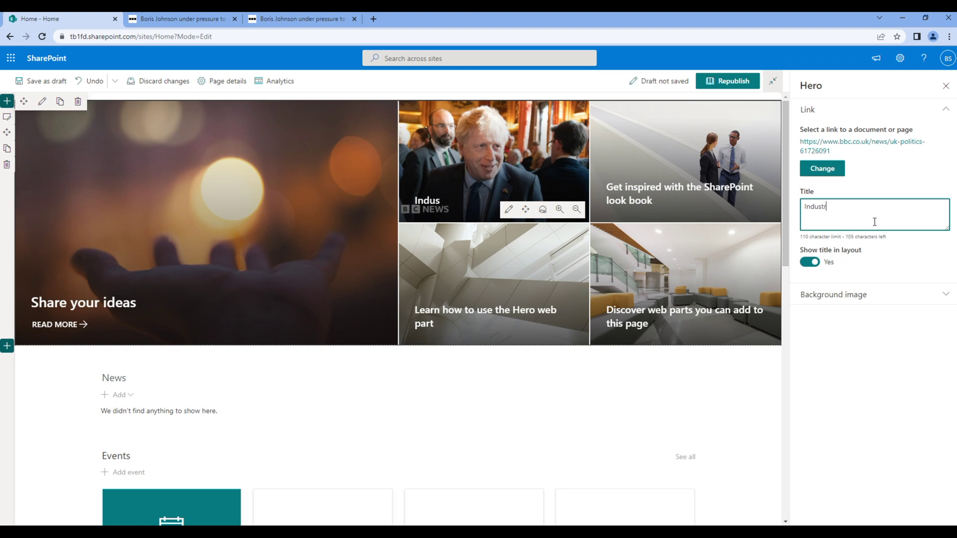
type("y News")
Step: Give the tile a custom blue factory stock image found by searching 'industry'
left_click(858, 294)
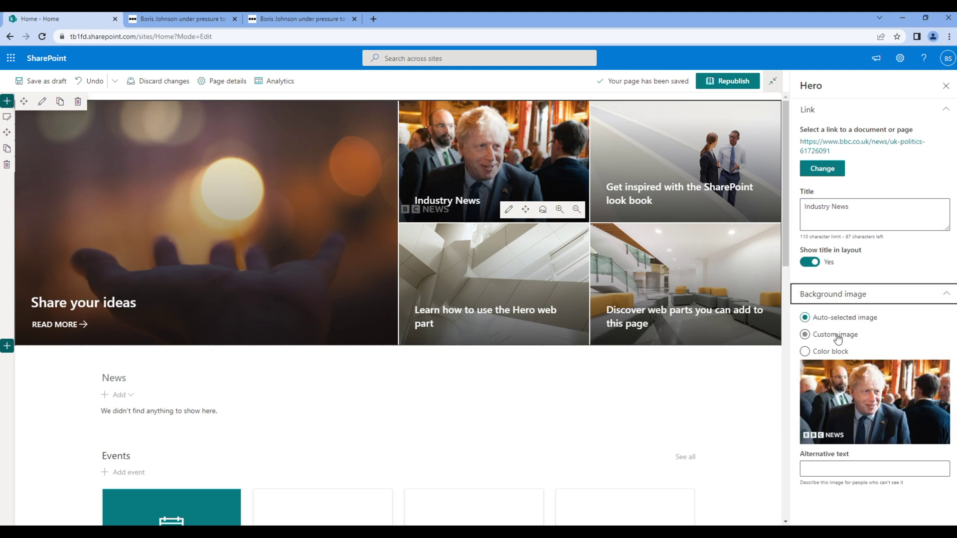
left_click(837, 335)
left_click(823, 455)
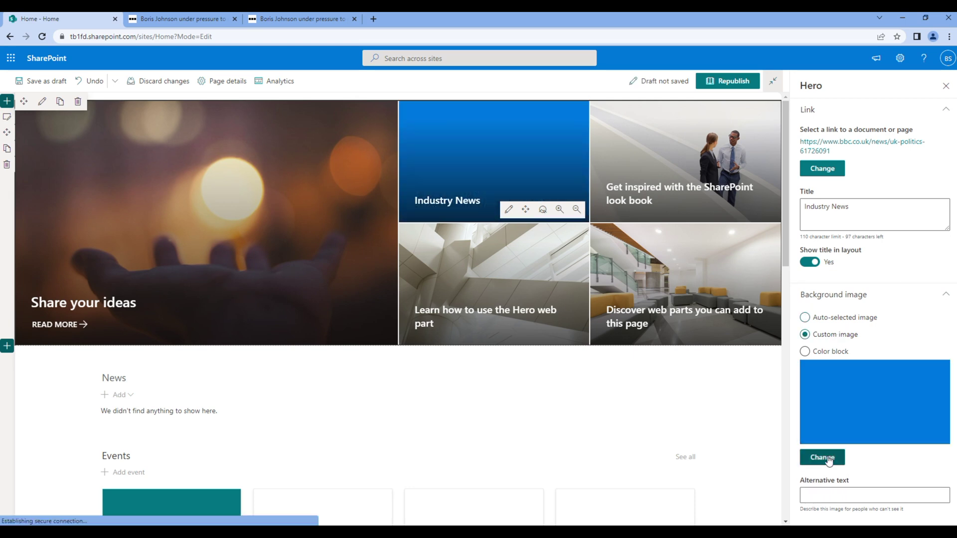
left_click(146, 156)
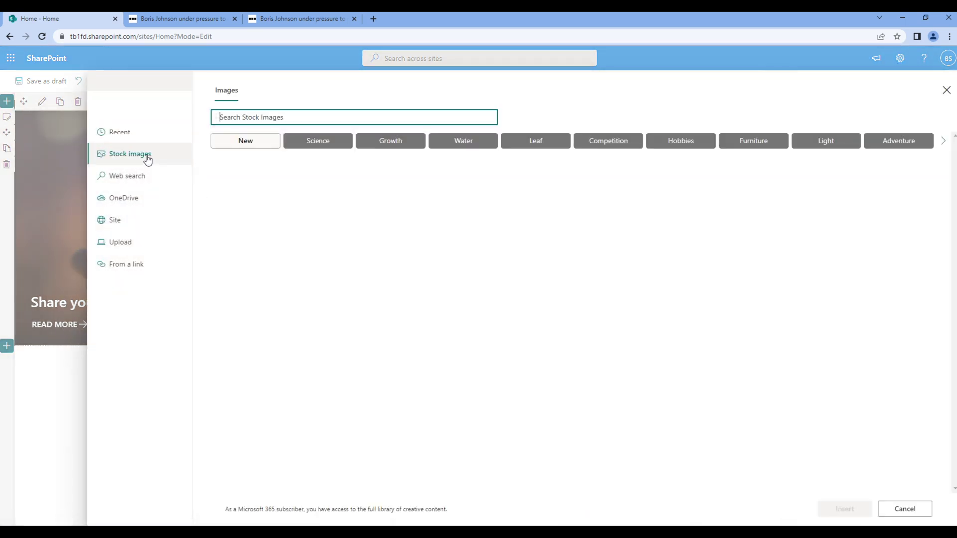
type("industry")
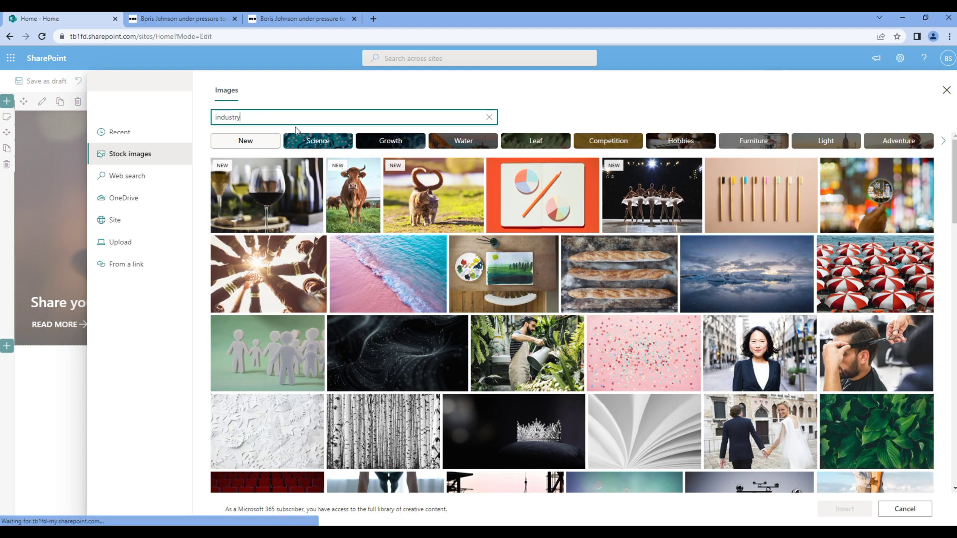
key("Return")
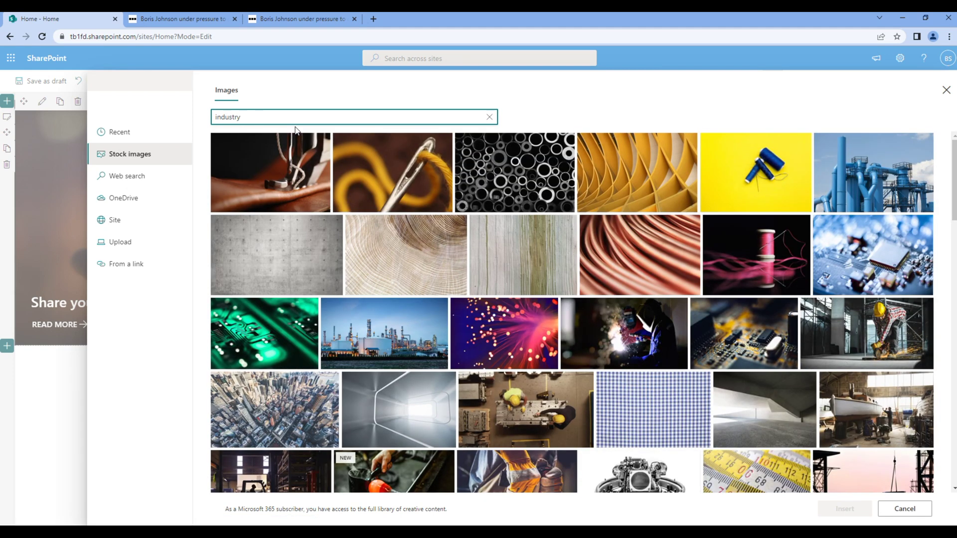
left_click(872, 171)
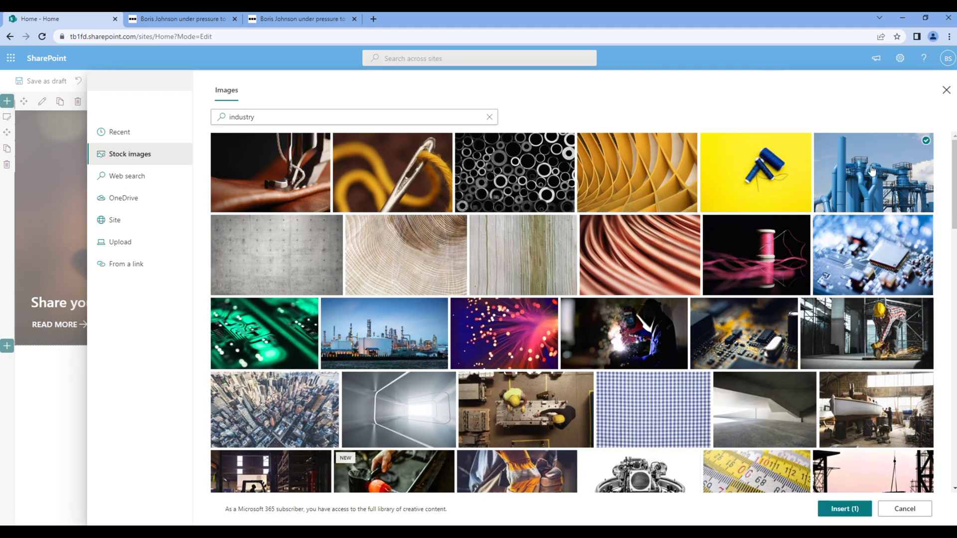
left_click(846, 508)
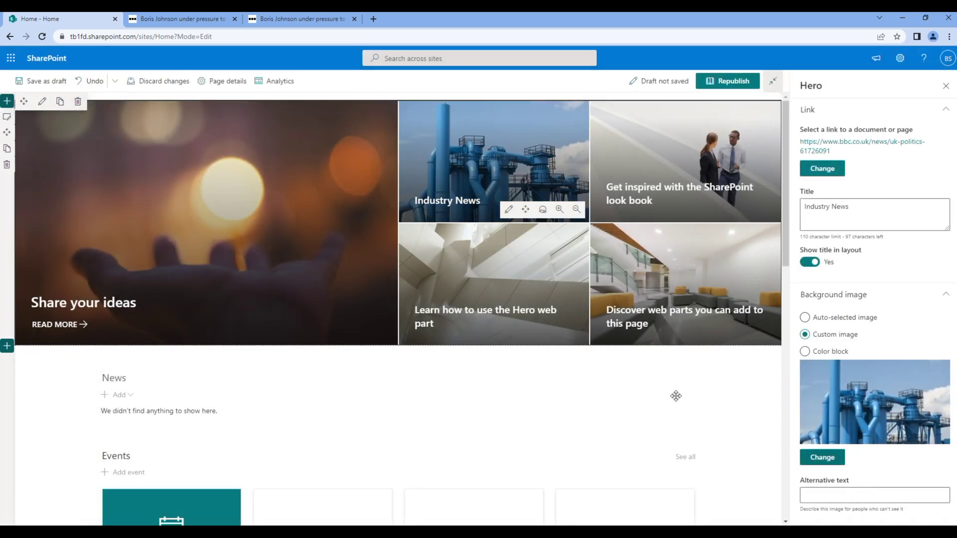
left_click(503, 263)
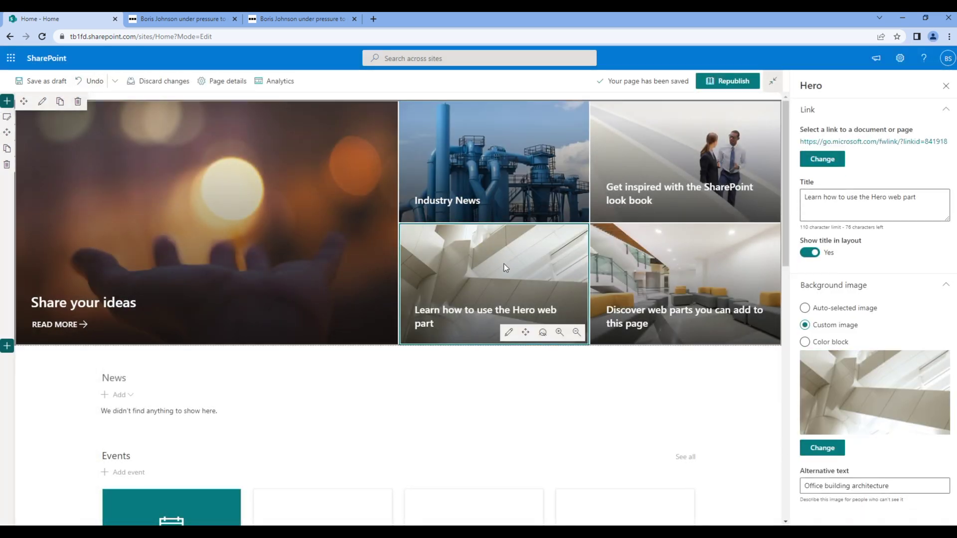
Step: Link the 'Learn how to use the Hero web part' tile to the BBC article URL
left_click(872, 202)
left_click(822, 159)
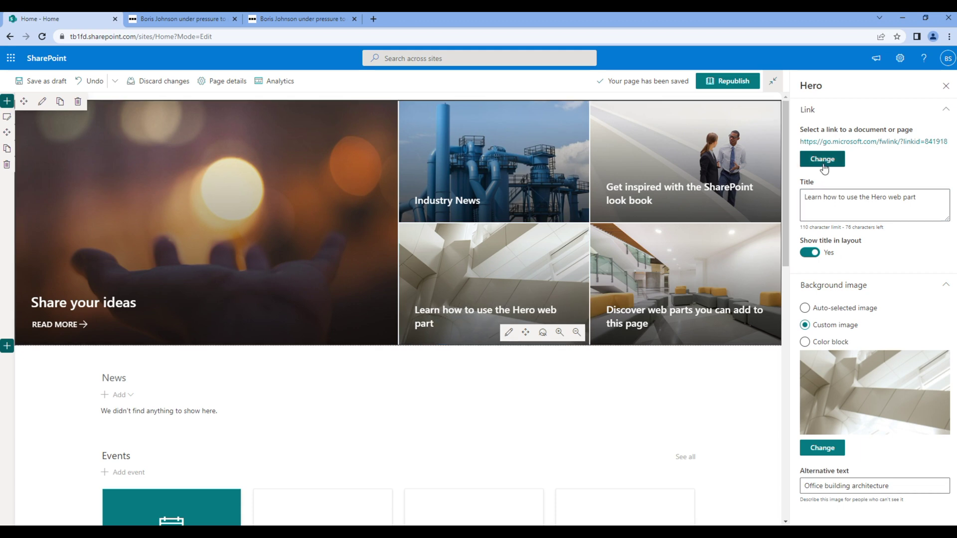
left_click(139, 270)
key("ctrl+v")
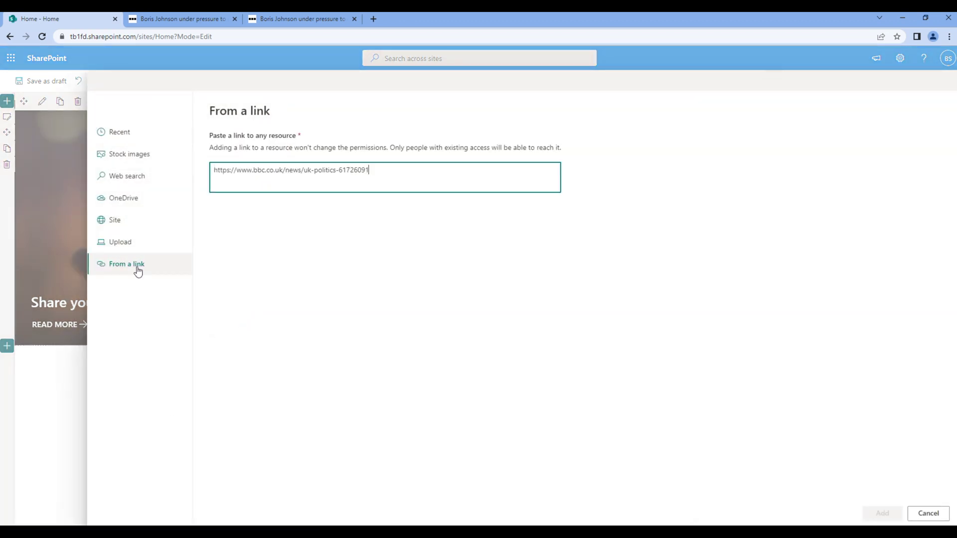
left_click(617, 436)
left_click(881, 513)
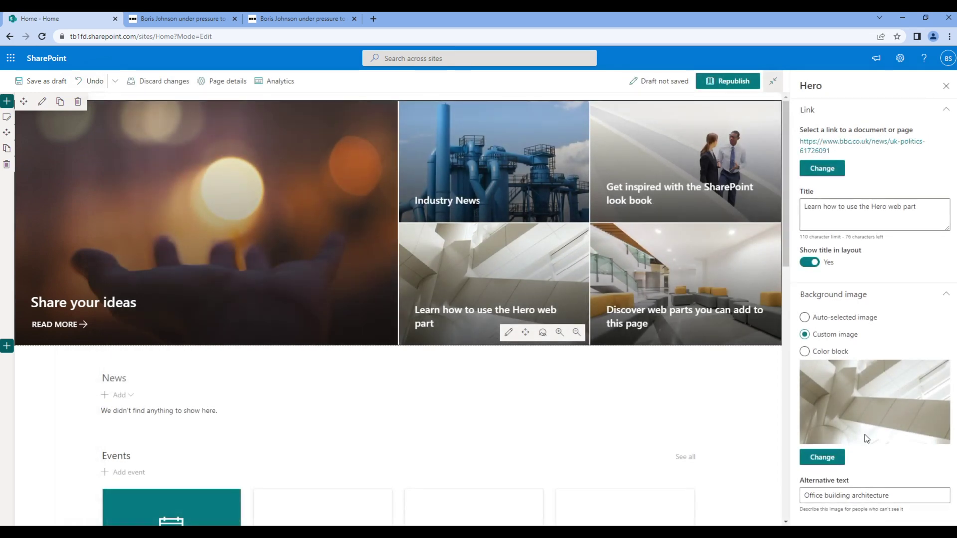
Step: Retitle the tile 'Resource Center'
left_click(927, 222)
key("ctrl+a")
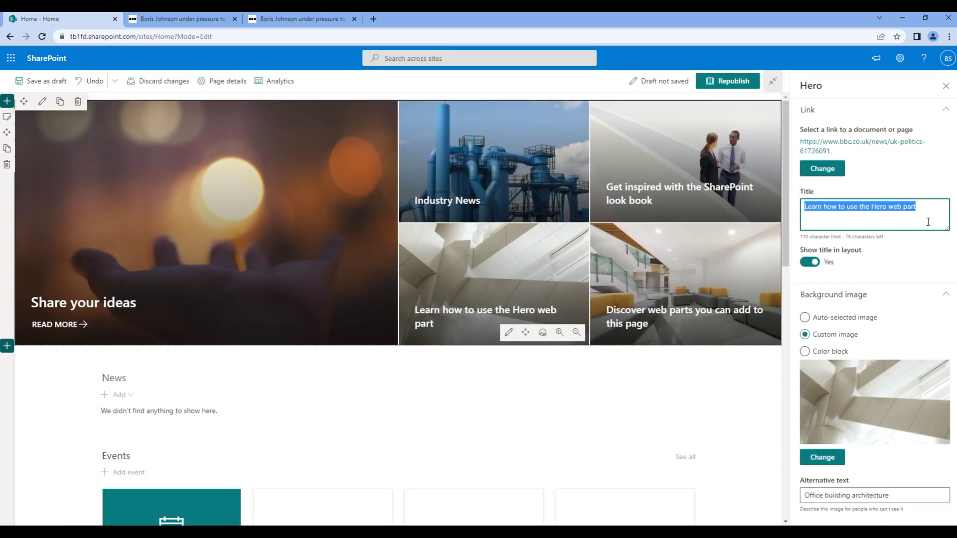
type("Resourc")
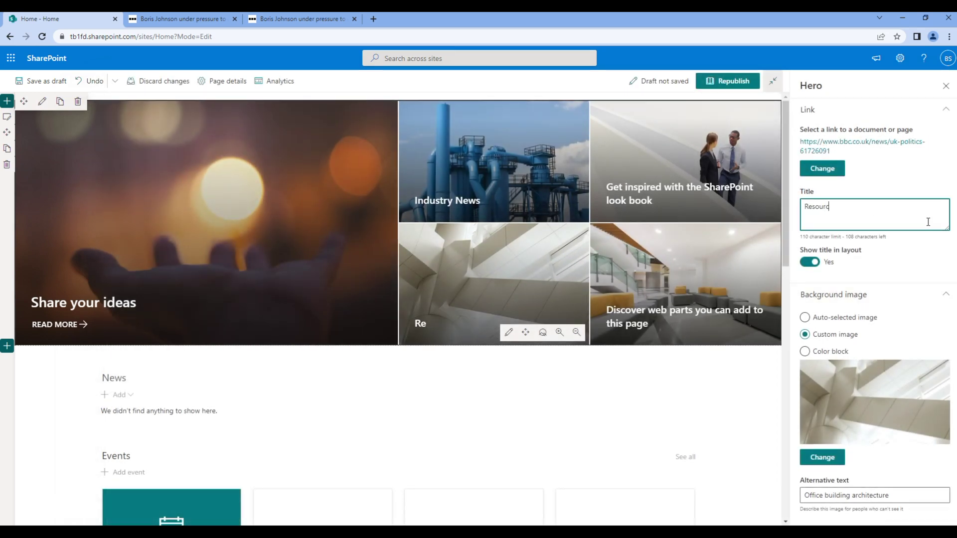
type("e c")
key("BackSpace")
type("Center")
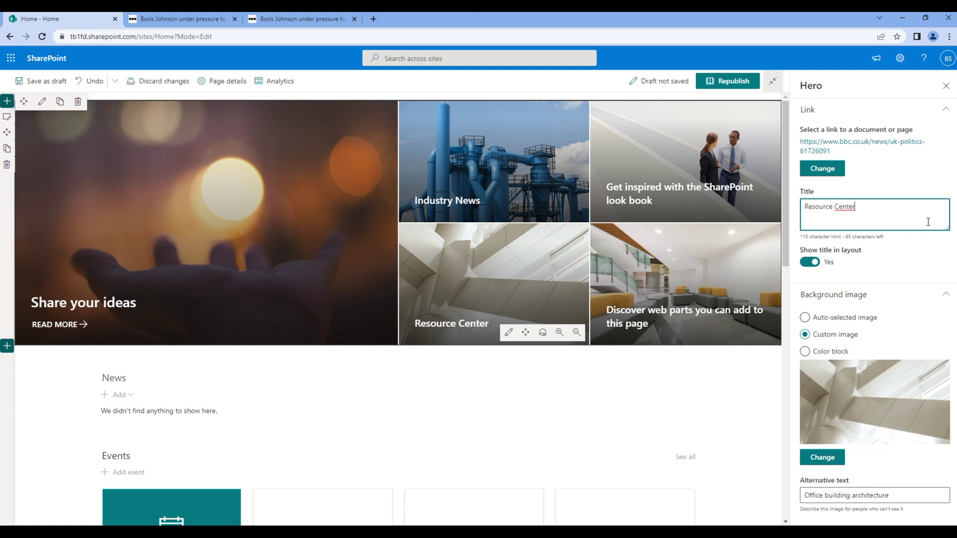
Step: Set its background to the solar-panel and wind-turbine stock image from a 'resource' search
left_click(830, 459)
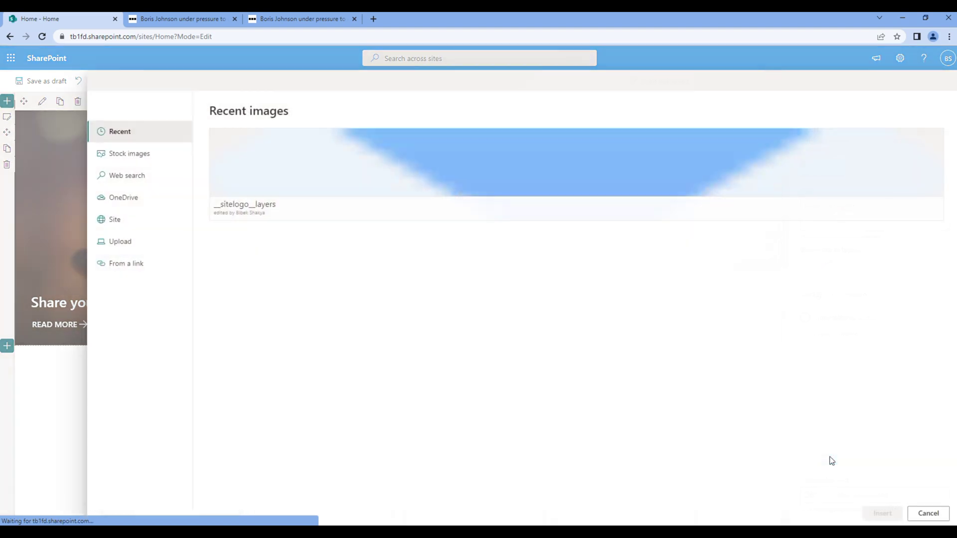
left_click(122, 158)
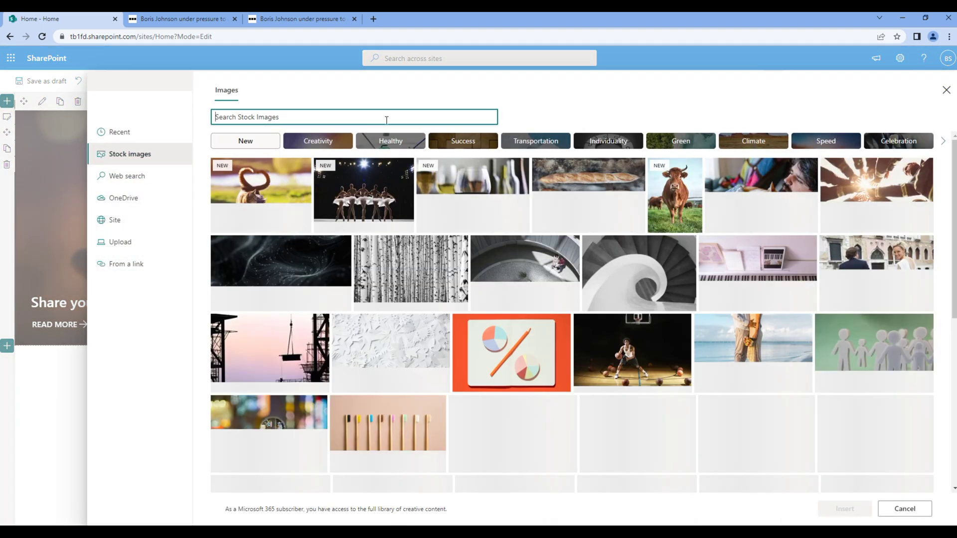
type("resource")
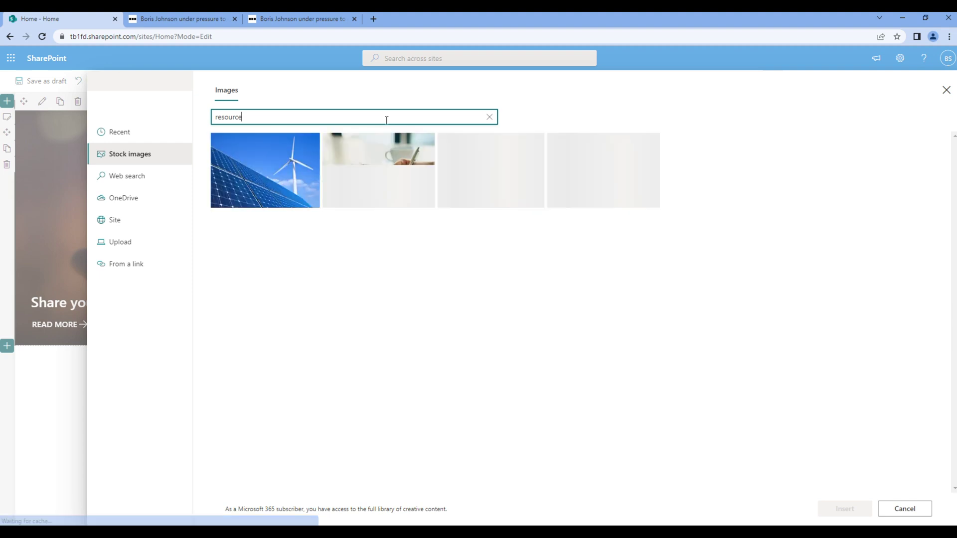
left_click(290, 168)
left_click(844, 508)
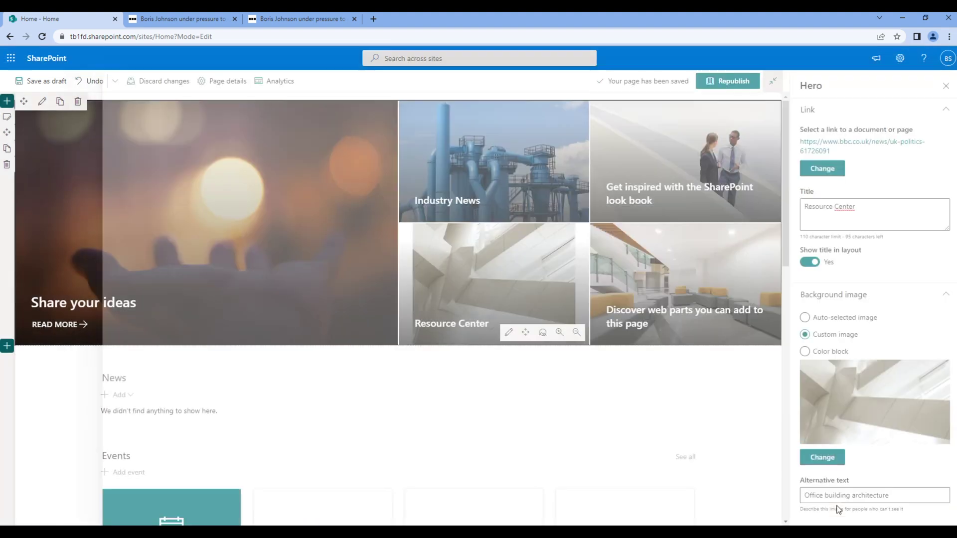
Step: Link the Get inspired tile to the BBC article URL
left_click(718, 170)
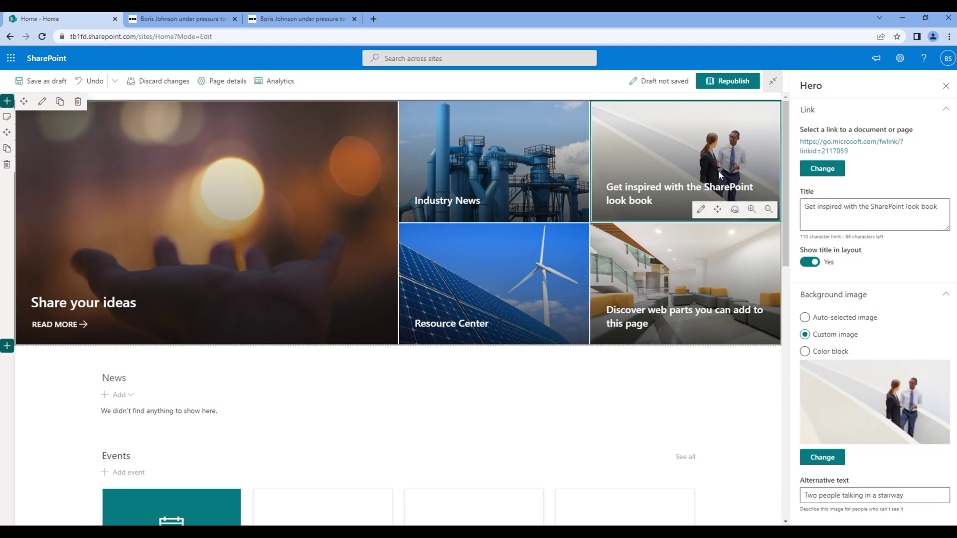
left_click(822, 168)
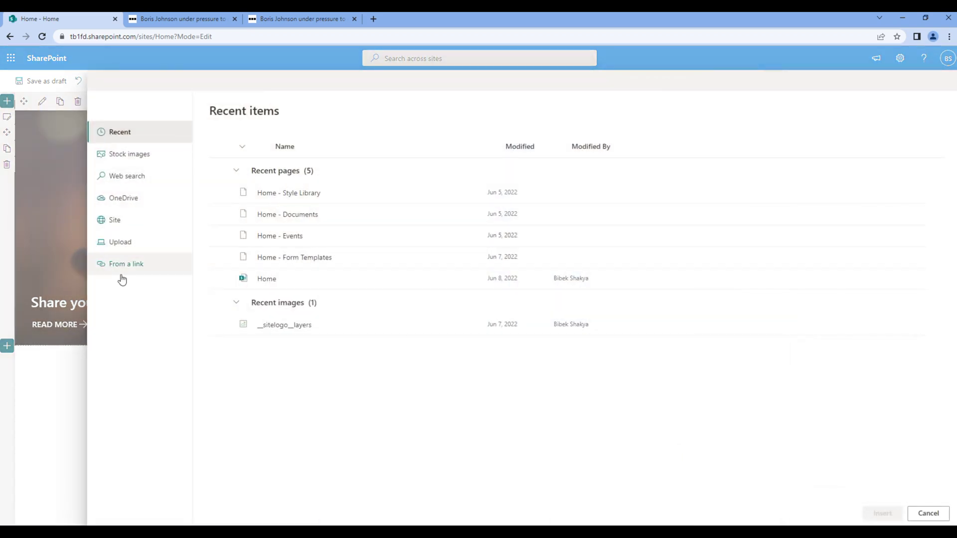
left_click(121, 268)
type("https://www.bbc.co.uk/news/uk-politics-61726091")
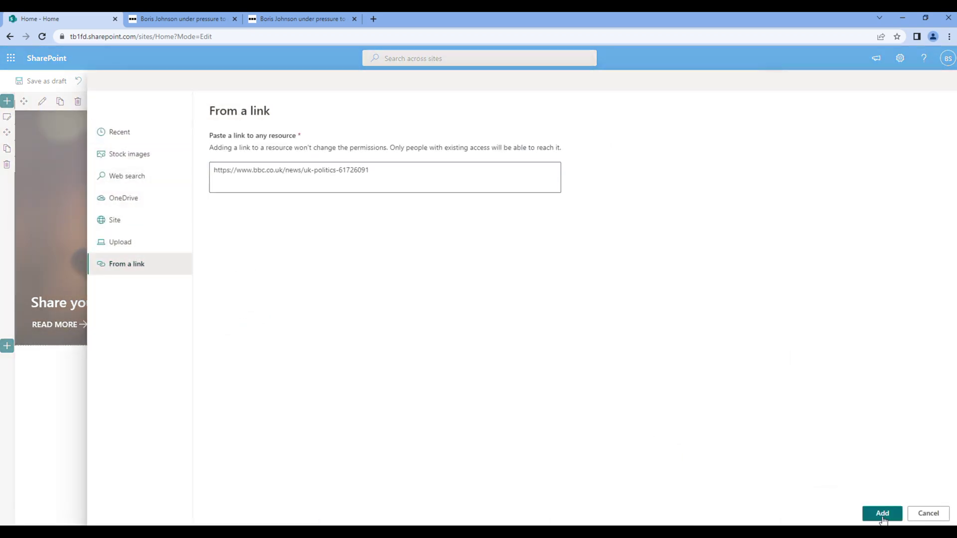
left_click(882, 514)
Step: Retitle the tile 'IT News'
left_click(862, 209)
key("ctrl+a")
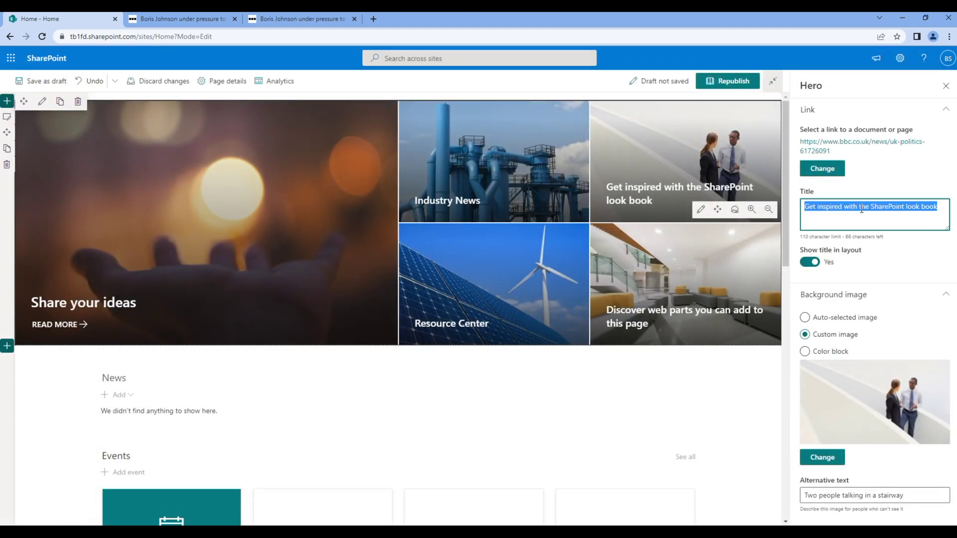
type("IT News")
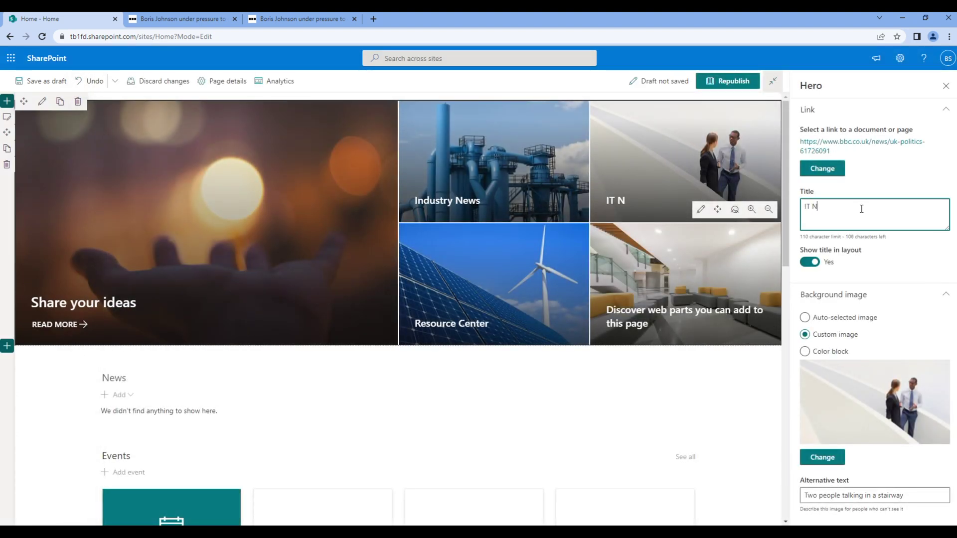
Step: Set its background to the blue network-cable stock image from a 'computer' search
left_click(822, 457)
left_click(160, 157)
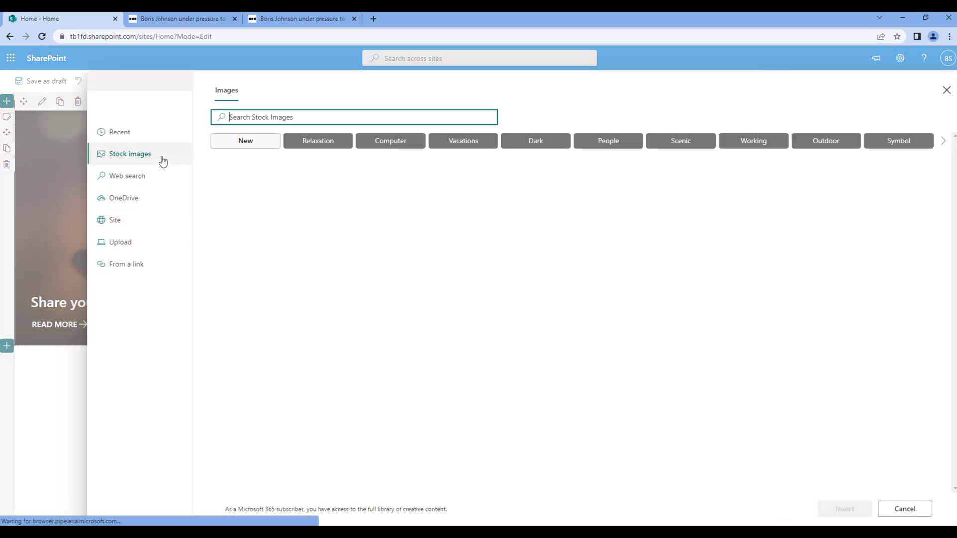
type("IT")
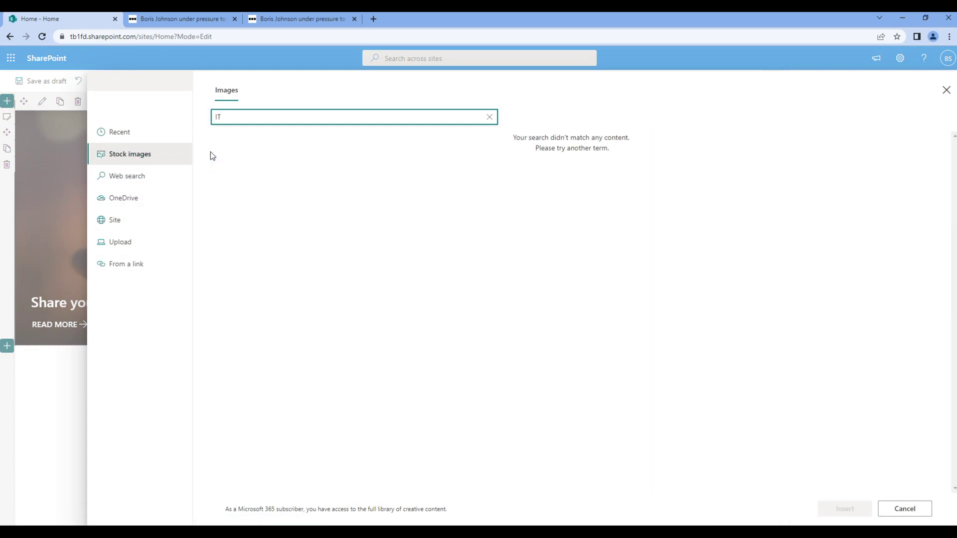
key("BackSpace")
key("BackSpace")
type("com")
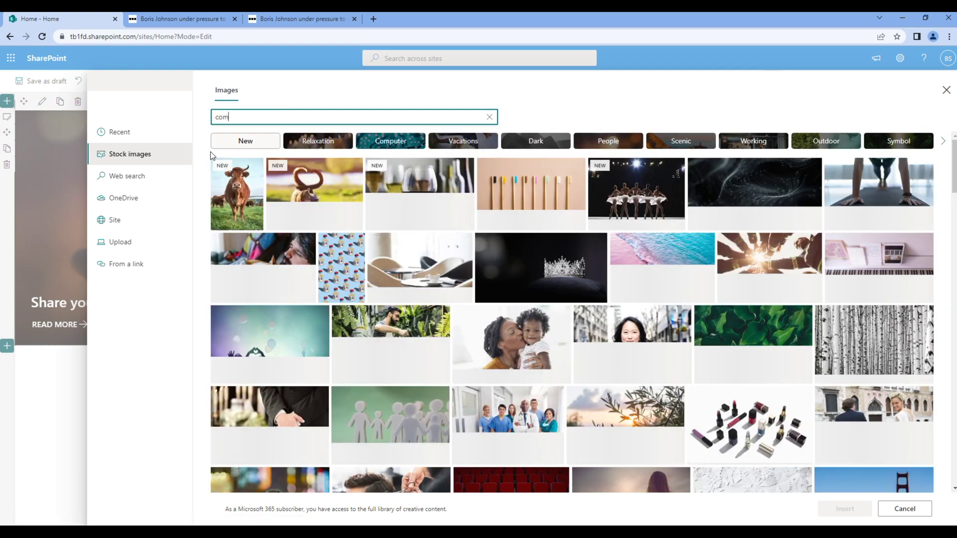
type("puter")
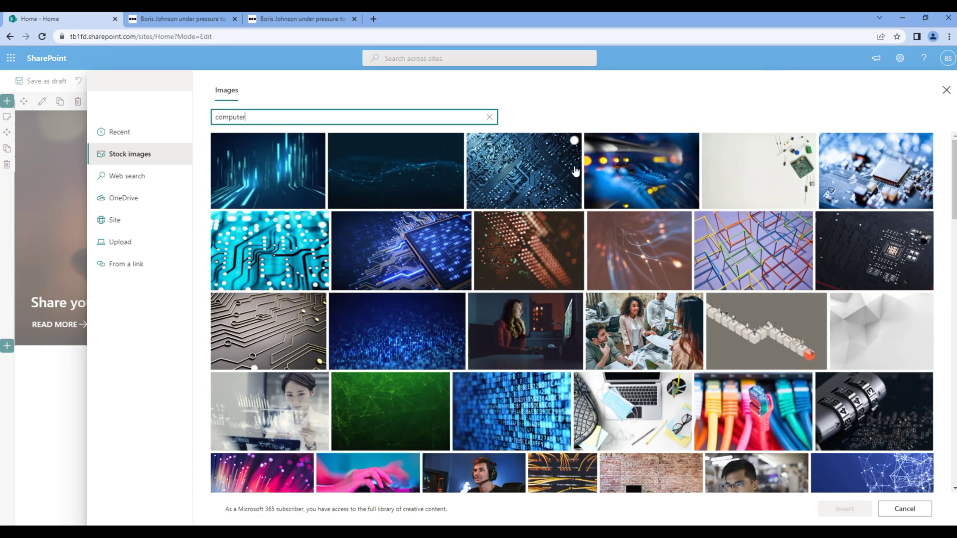
left_click(632, 178)
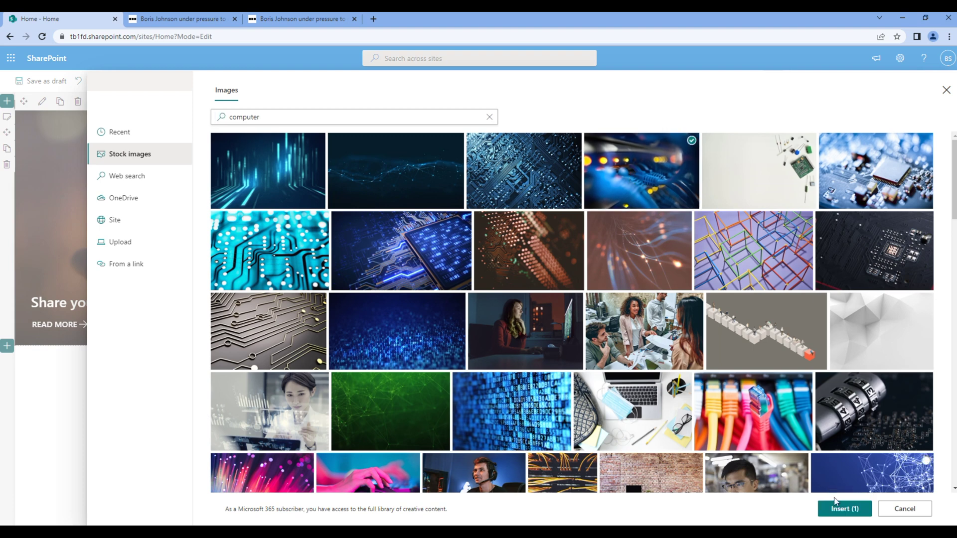
left_click(845, 509)
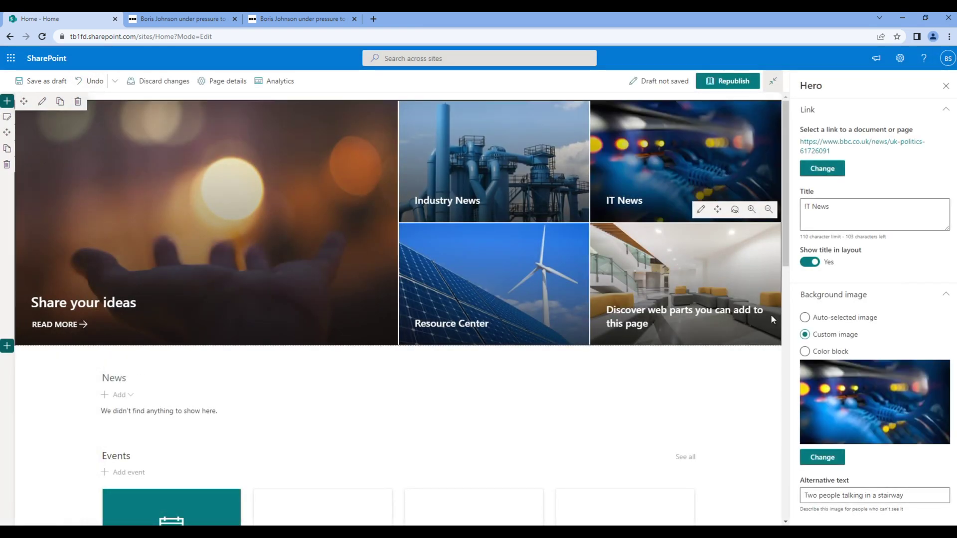
left_click(728, 265)
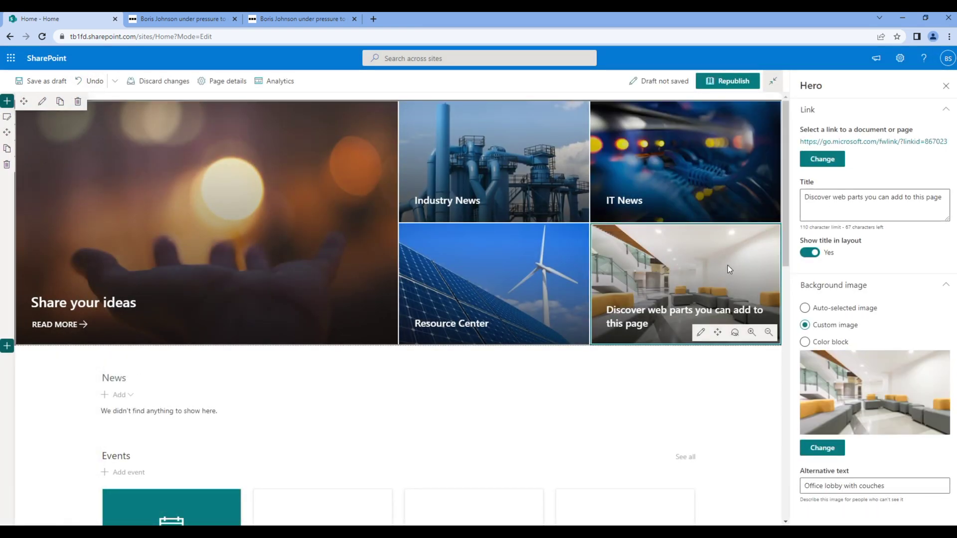
Step: Link the Discover web parts tile to the pasted BBC article URL and retitle it 'HR News'
left_click(823, 159)
left_click(149, 269)
type("https://www.bbc.co.uk/news/uk-politics-61726091")
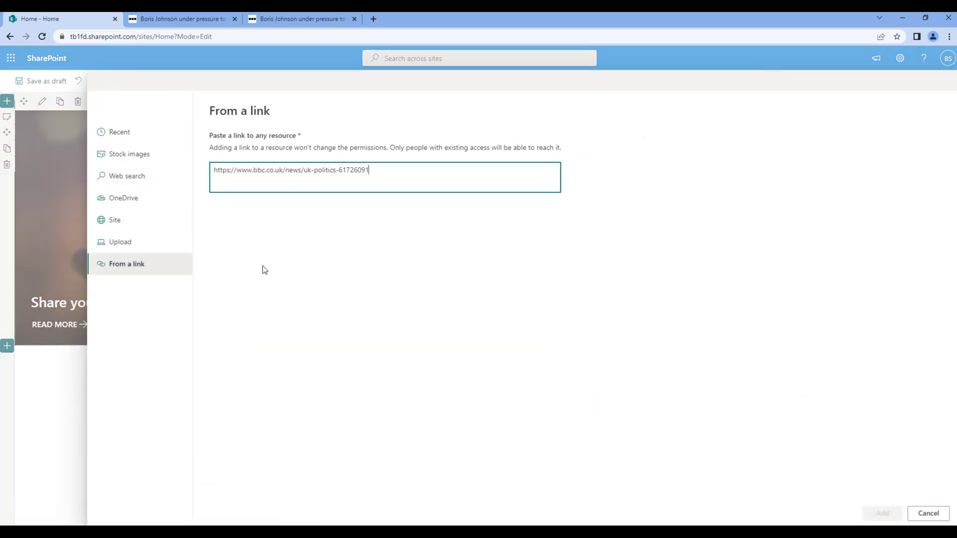
left_click(881, 513)
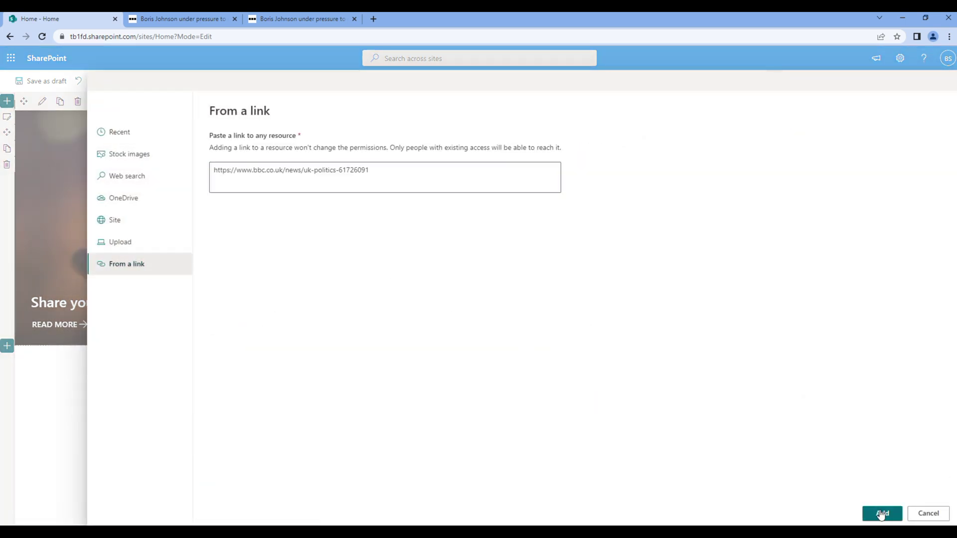
triple_click(858, 221)
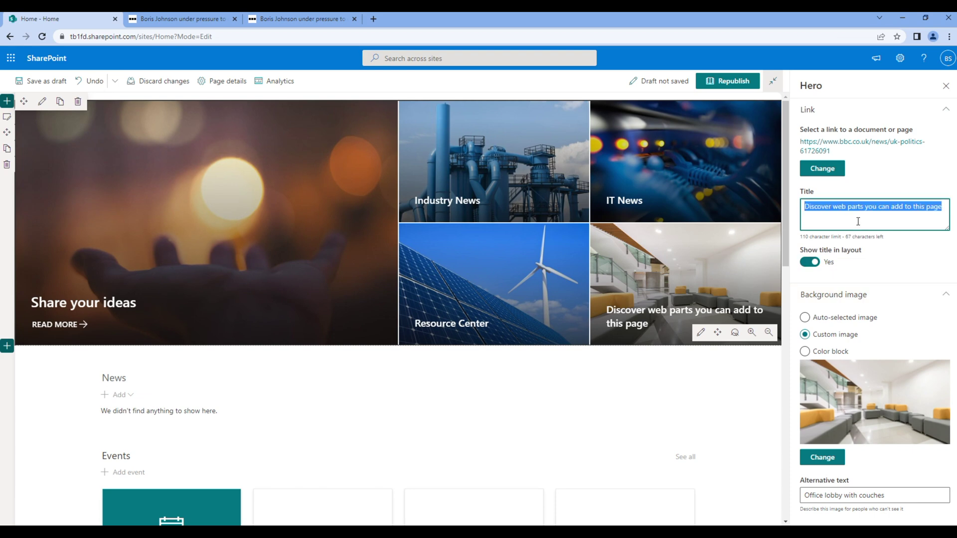
type("HR News")
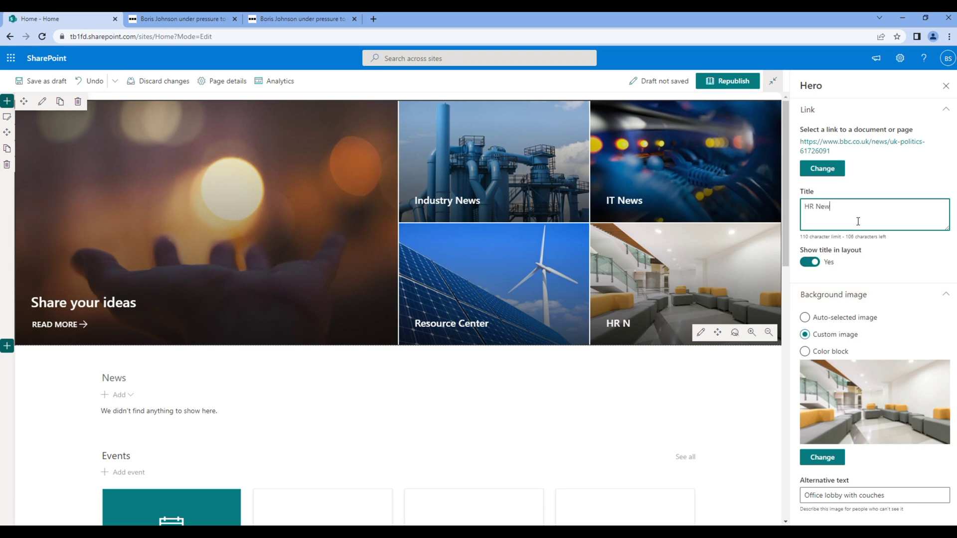
Step: Give the HR News tile a stock 'people' image of colleagues looking at a tablet
left_click(823, 456)
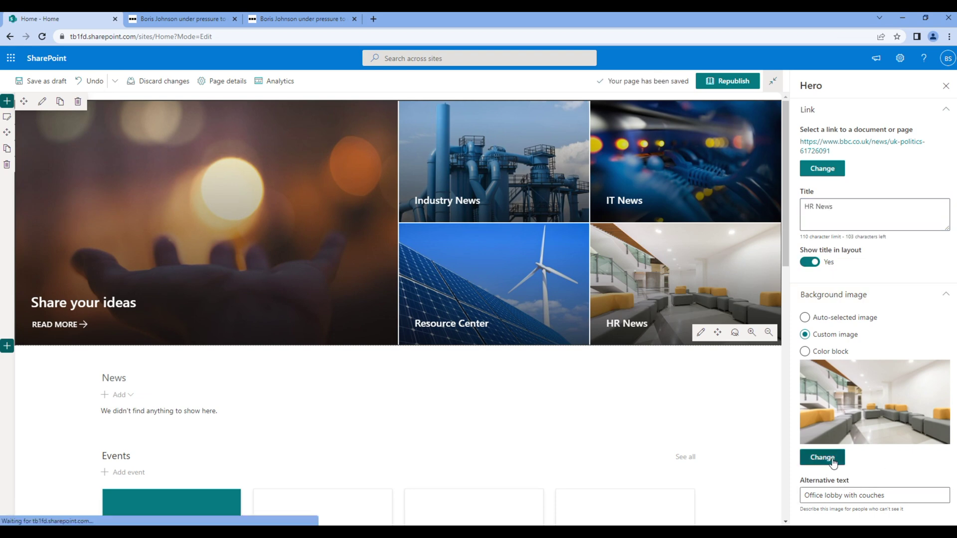
left_click(141, 154)
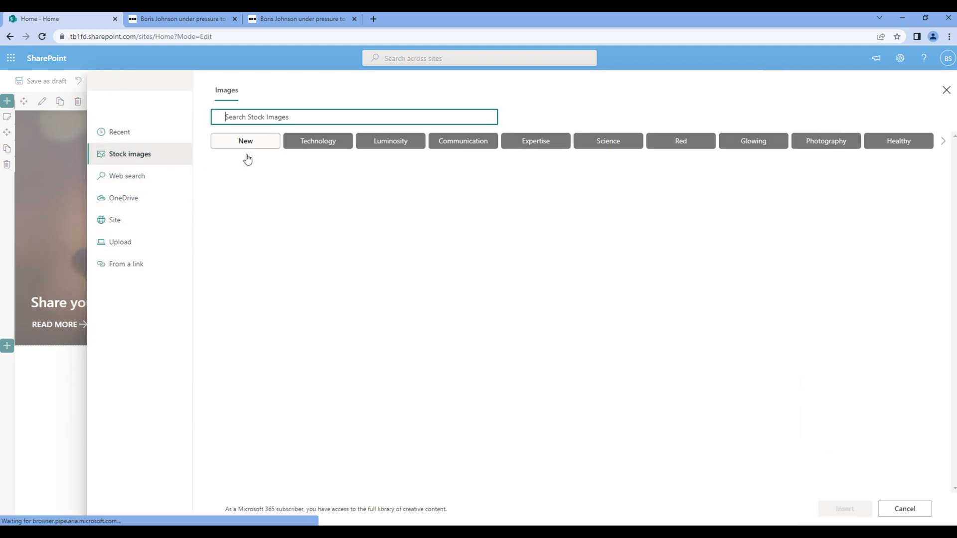
type("Hr")
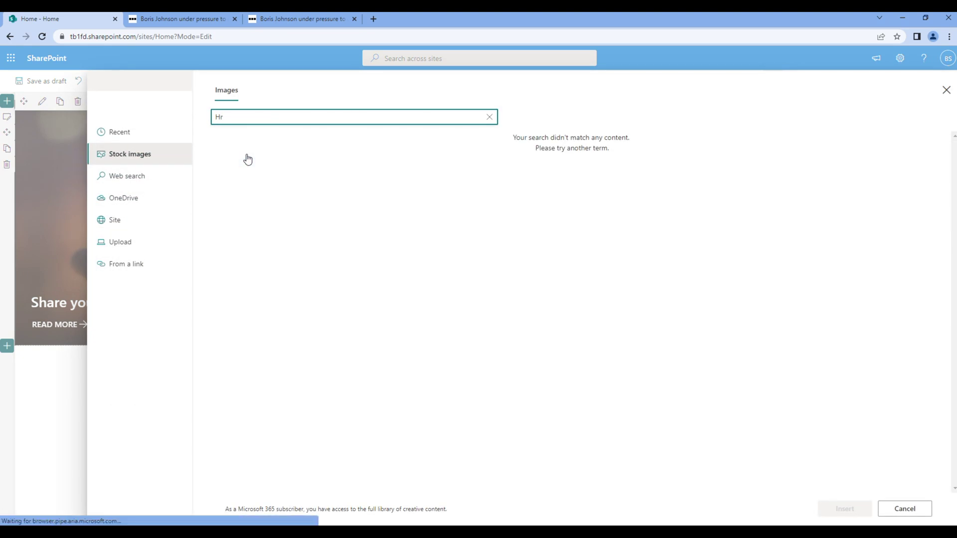
type("eop")
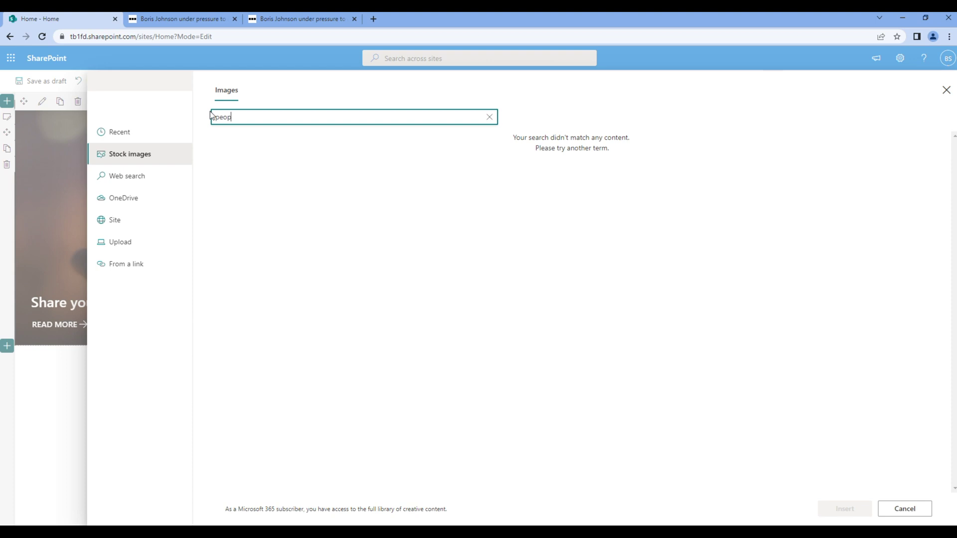
type("le")
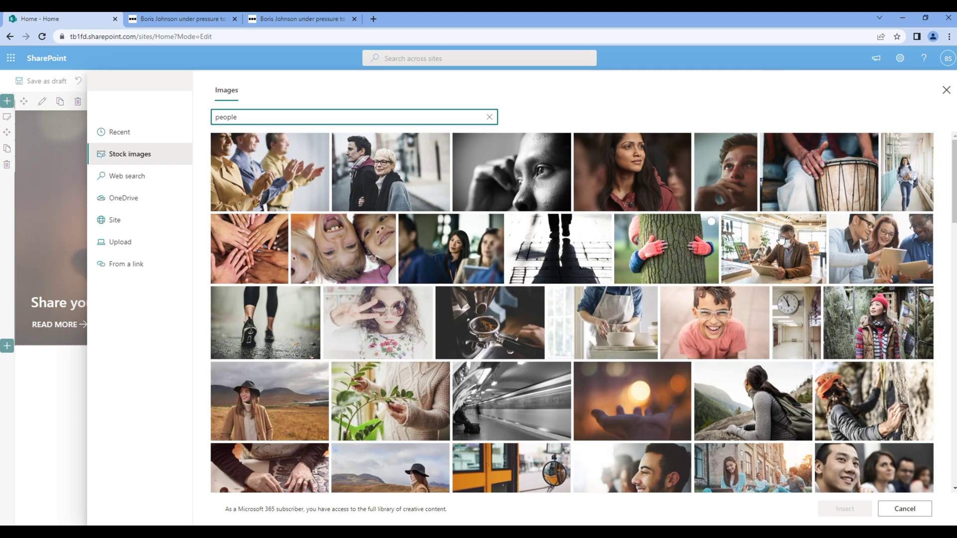
left_click(875, 266)
left_click(866, 513)
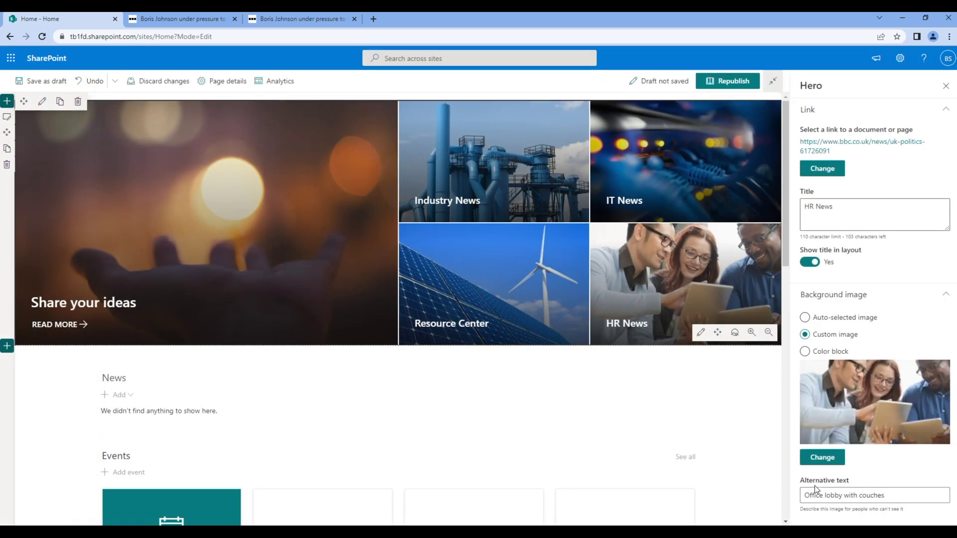
Step: Republish the Home page so its five customised hero tiles go live
left_click(734, 81)
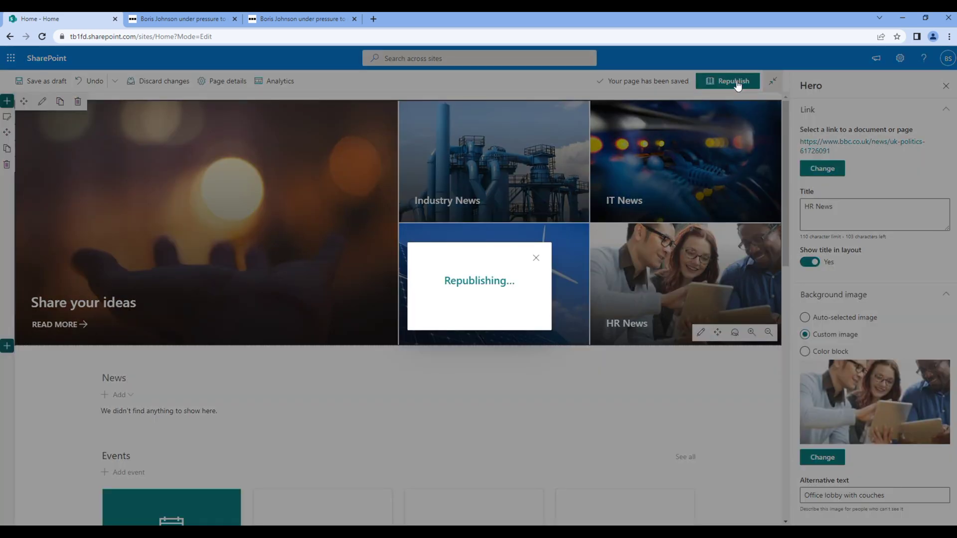